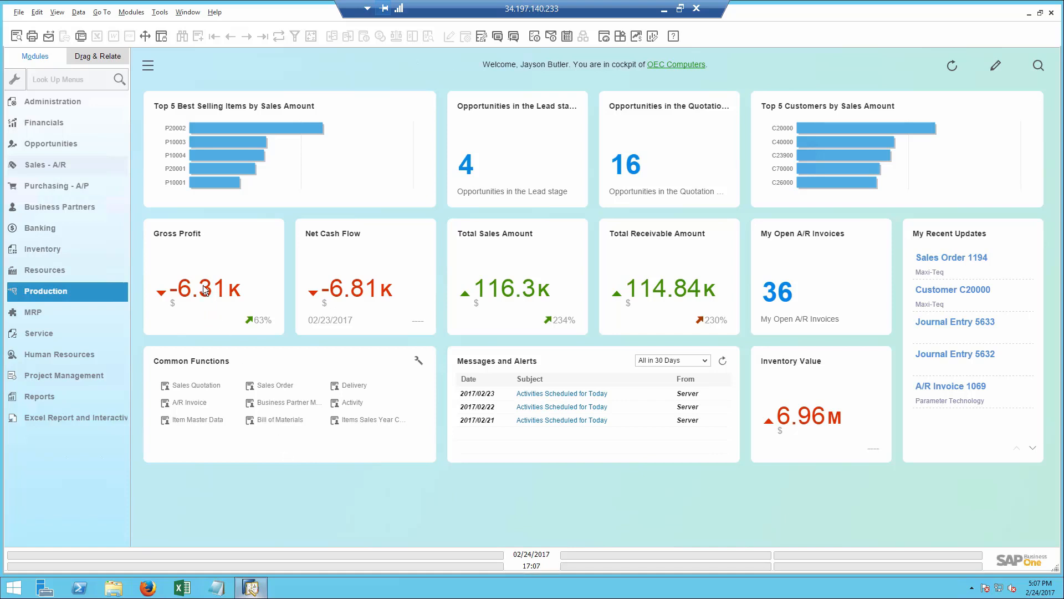
# From the opportunities in the Quotation stage, open the New printers opportunity and the sales quotation linked to its last stage.
pyautogui.moveTo(204, 285)
pyautogui.moveTo(170, 287)
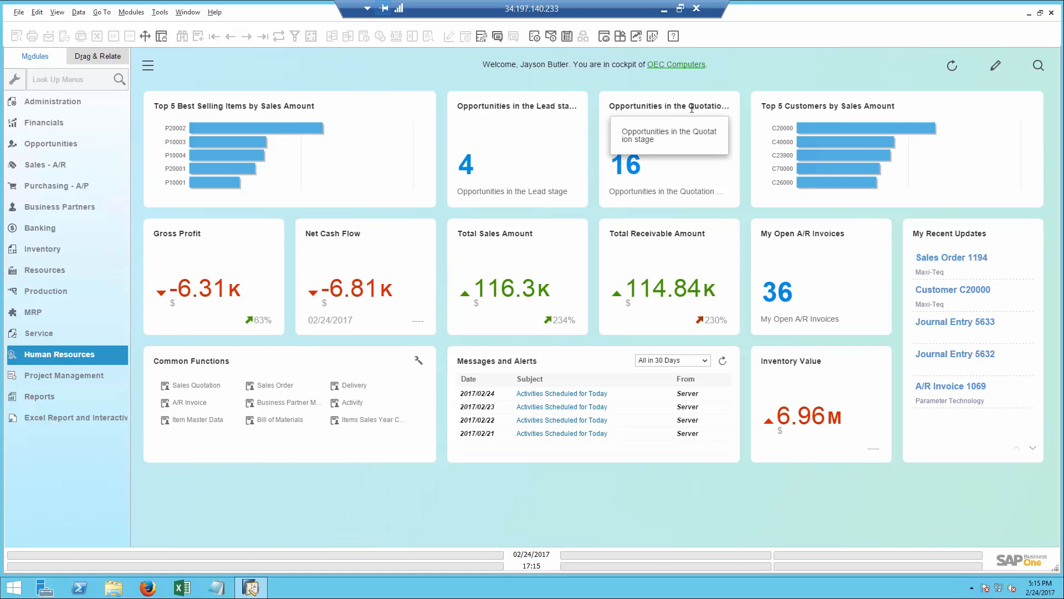
pyautogui.click(632, 170)
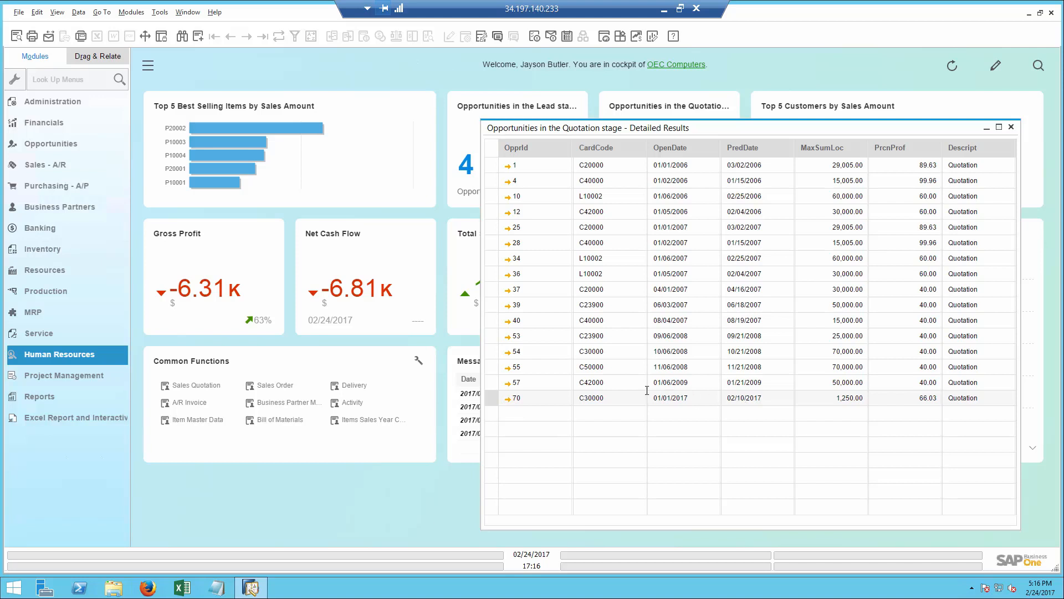
pyautogui.click(508, 399)
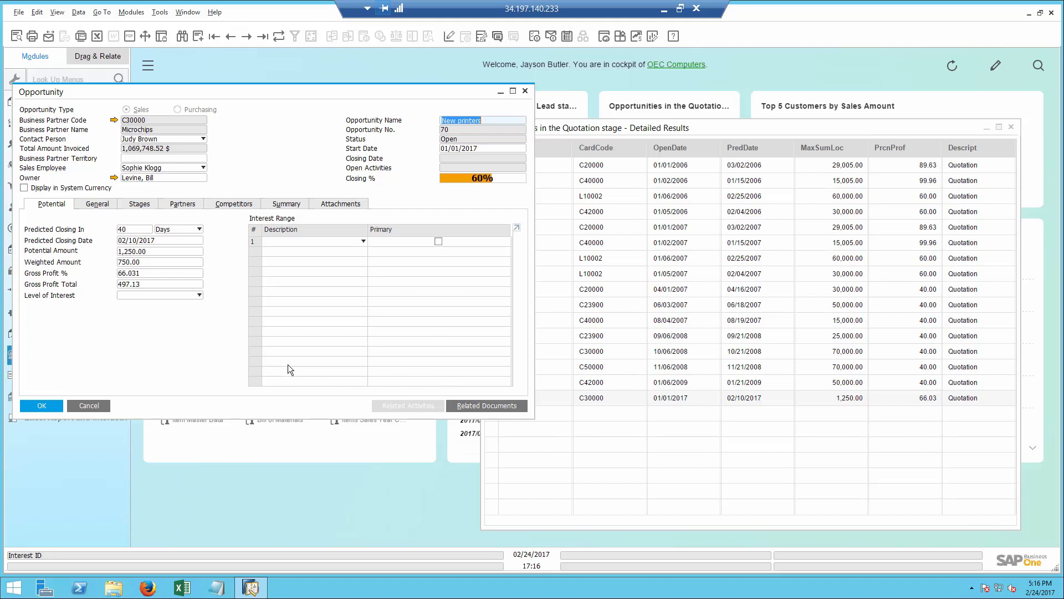
pyautogui.click(141, 204)
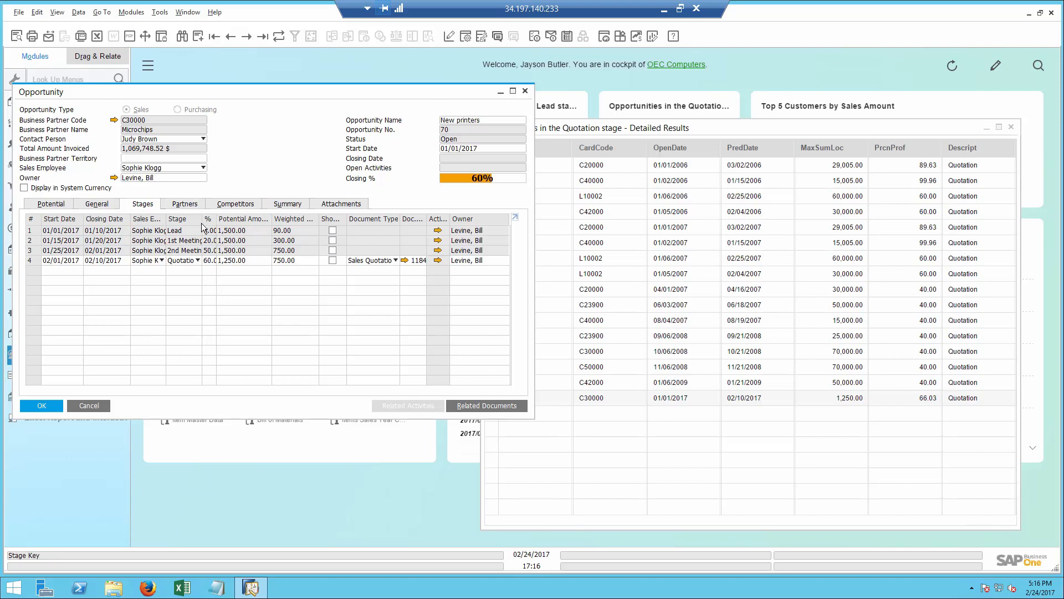
pyautogui.click(404, 260)
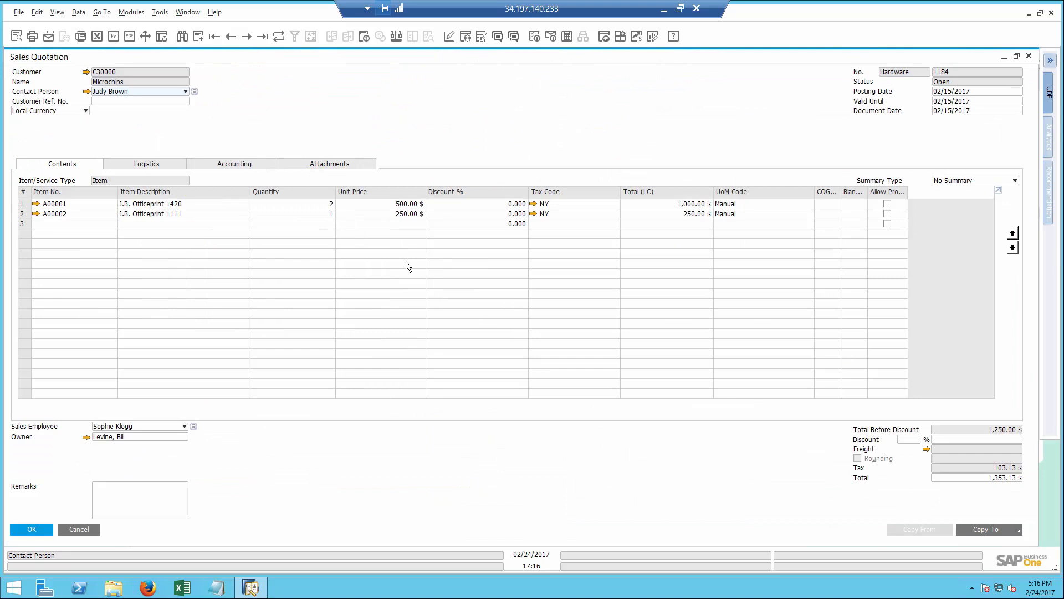
# Find the quotation's sales employee in the user list and start a conversation with them.
pyautogui.click(498, 37)
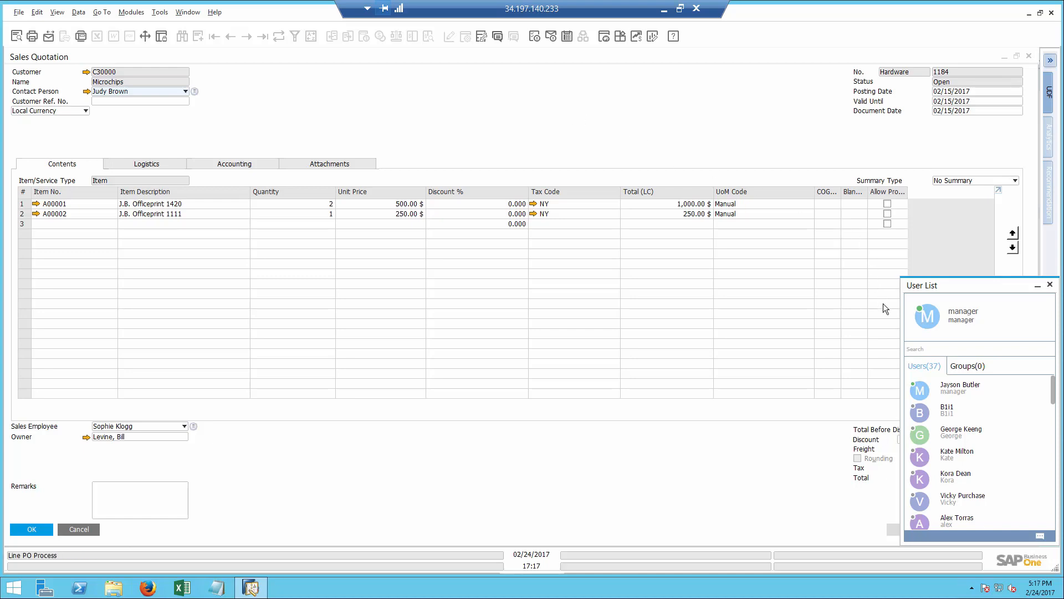
pyautogui.click(969, 368)
pyautogui.click(924, 366)
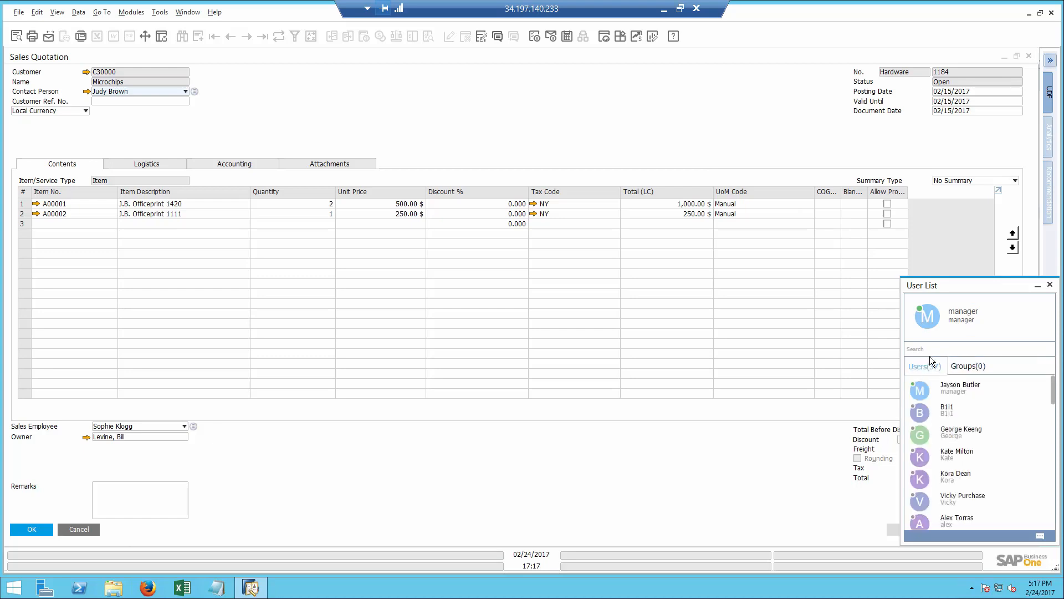
pyautogui.click(931, 349)
pyautogui.write('sop')
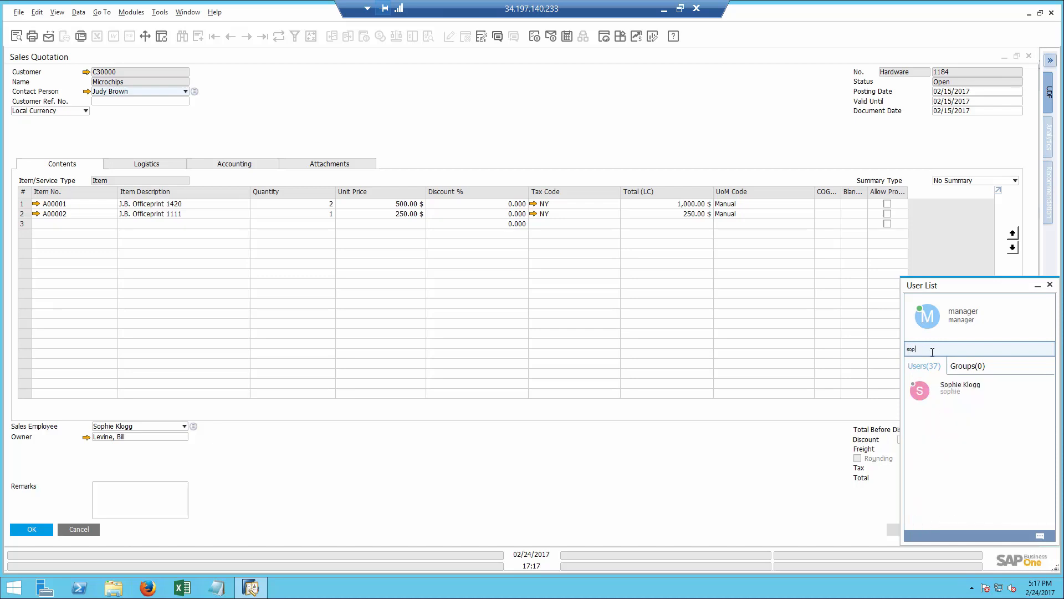
pyautogui.doubleClick(959, 388)
pyautogui.click(549, 372)
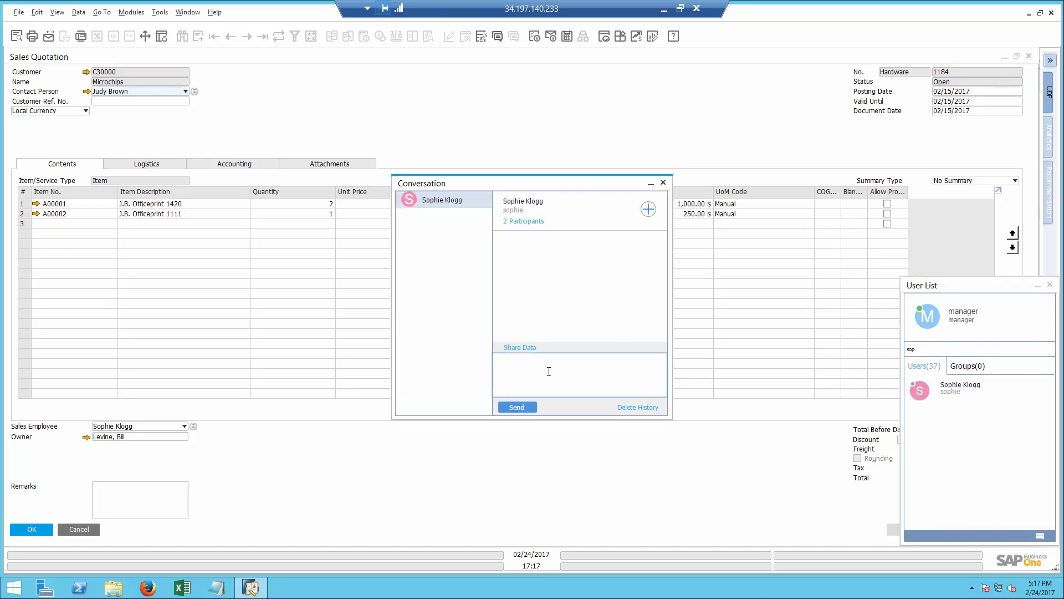
# Write "Please follow up on" with a link to the sales quotation in the conversation, and close the conversation.
pyautogui.write('Please follow up on')
pyautogui.click(430, 120)
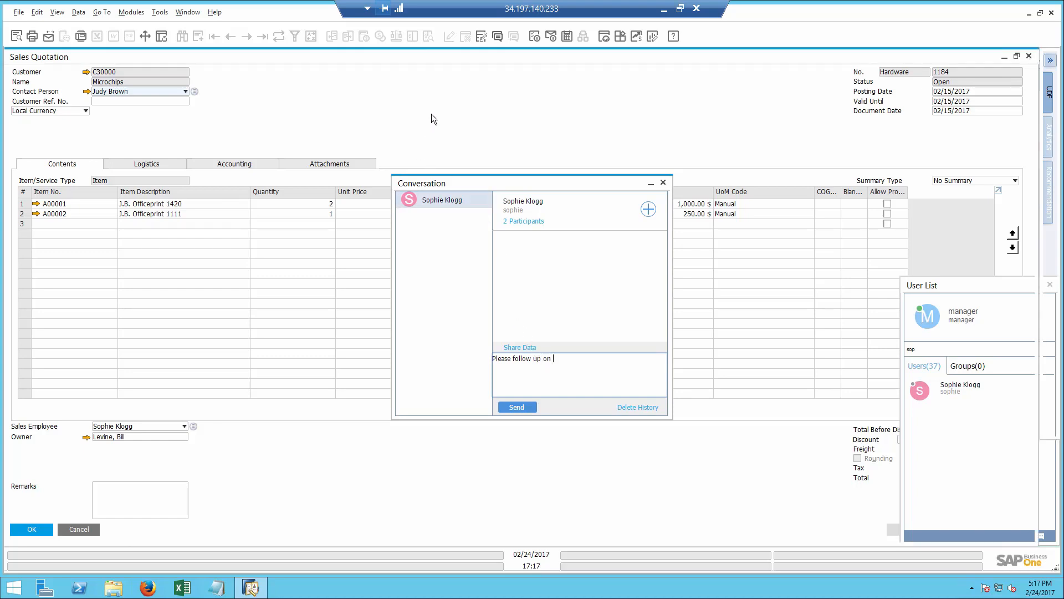
pyautogui.click(512, 38)
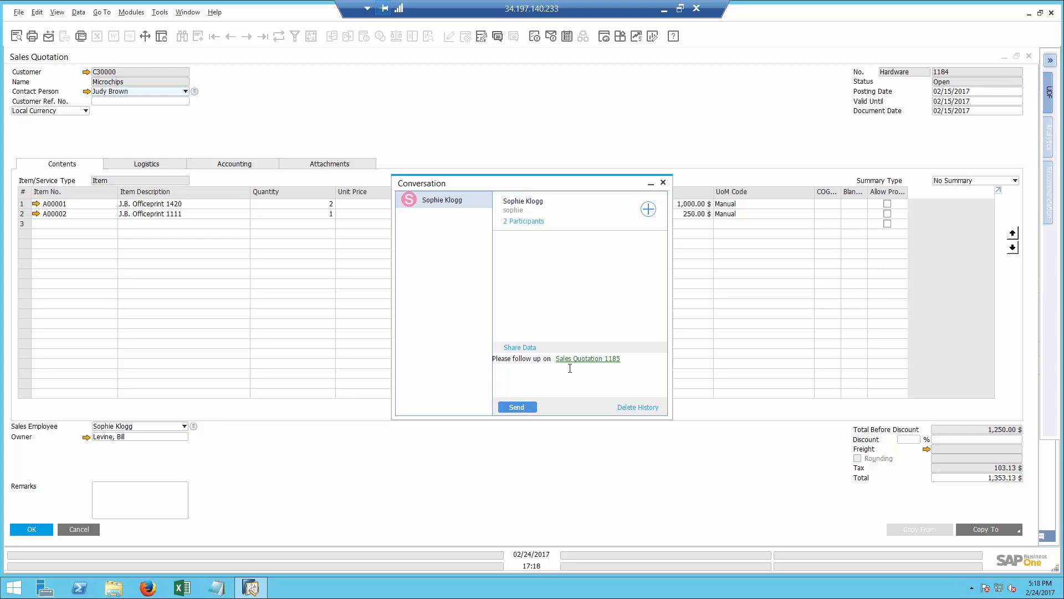
pyautogui.click(663, 182)
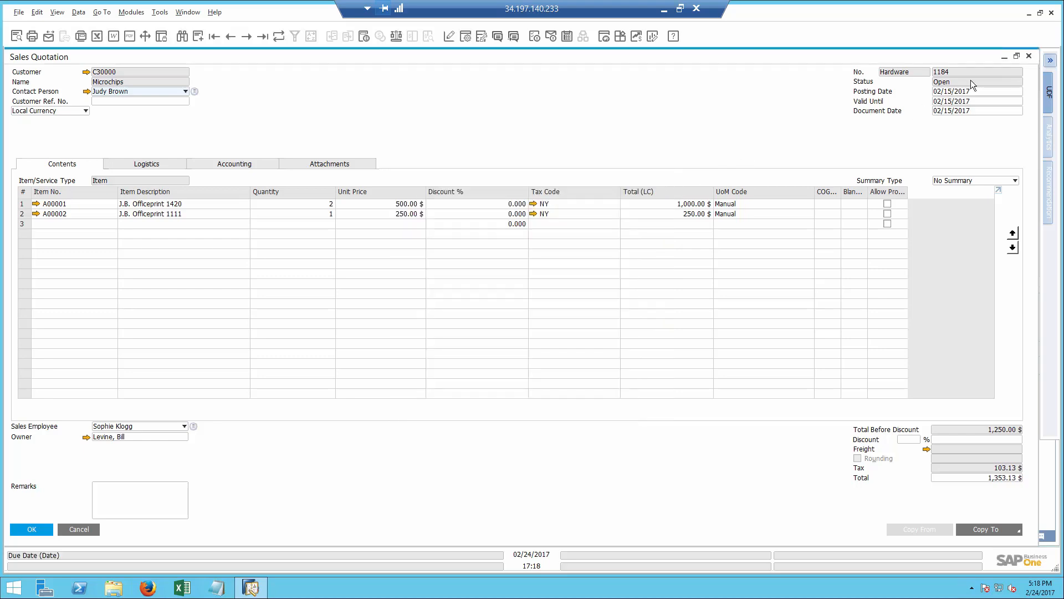
# Close the sales quotation, the opportunity, the Quotation stage results and the user list to return to the cockpit.
pyautogui.click(1029, 56)
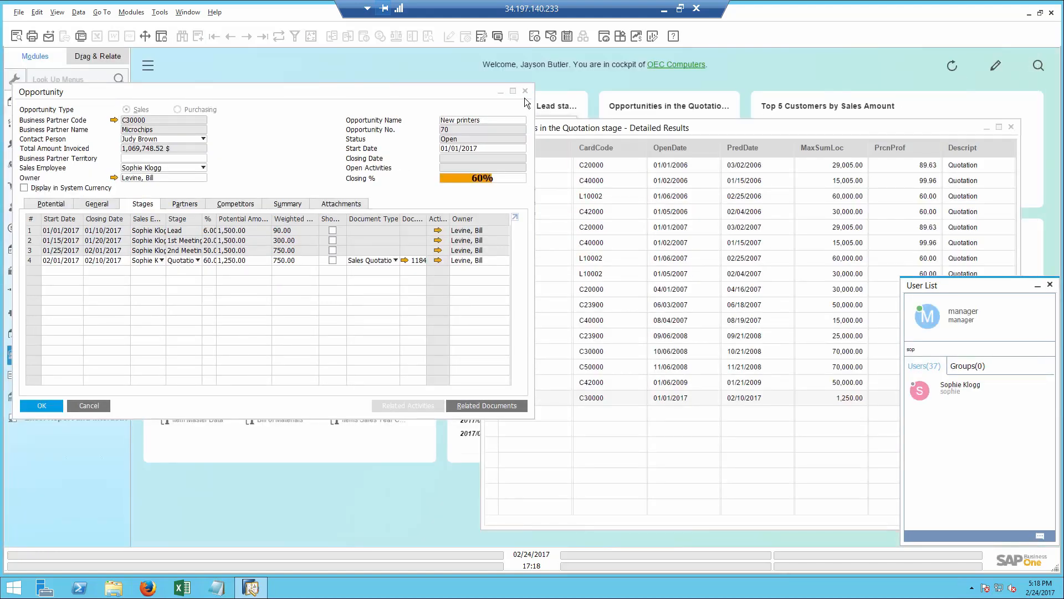
pyautogui.click(525, 90)
pyautogui.click(1011, 127)
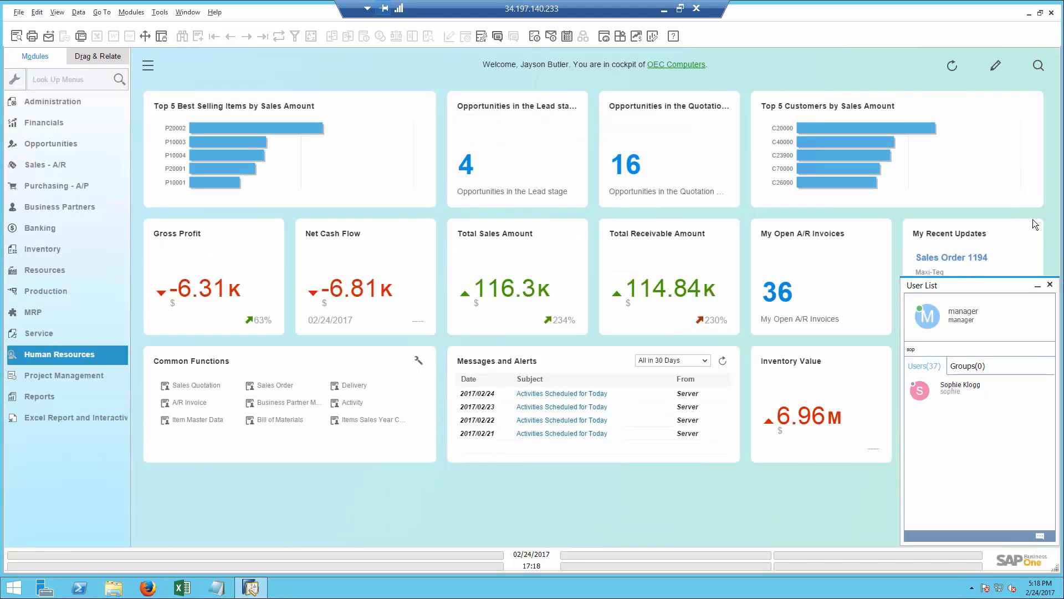
pyautogui.click(1049, 284)
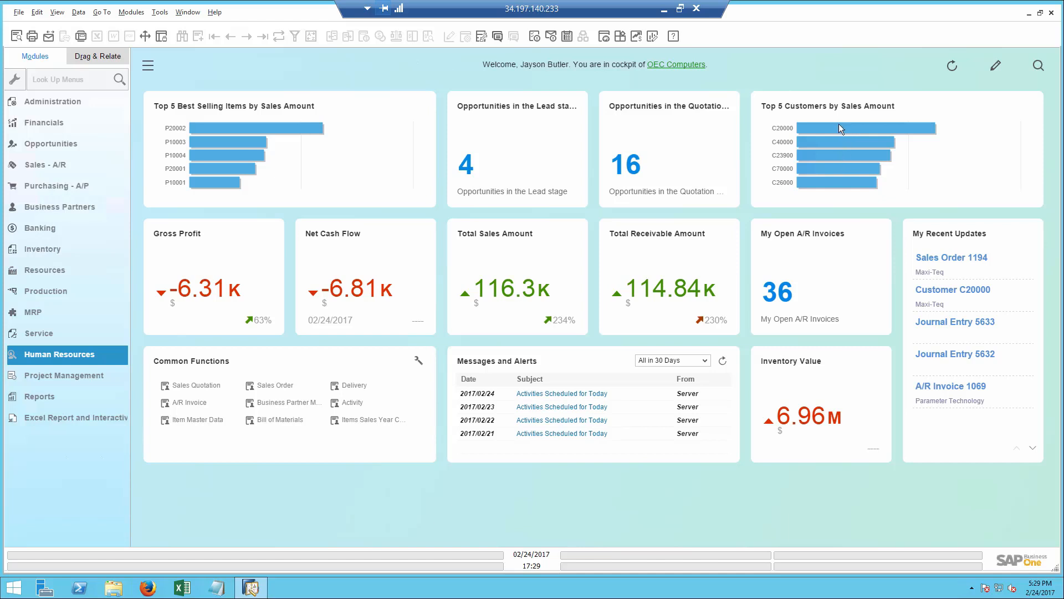
# Open the Customer 360 view for the highest-ranked customer in the Top 5 Customers by Sales Amount chart.
pyautogui.moveTo(841, 131)
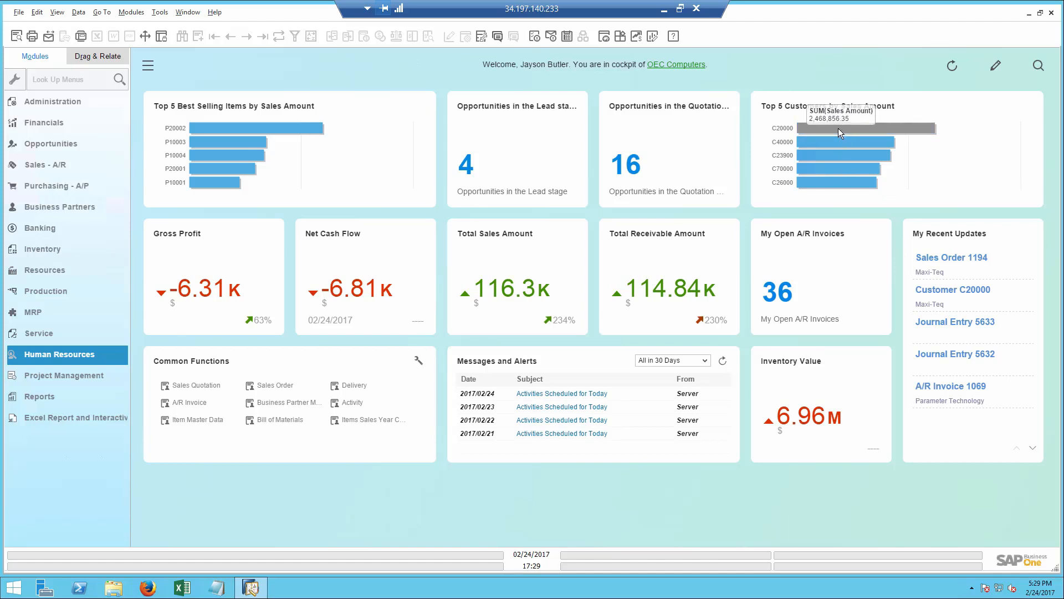
pyautogui.click(838, 131)
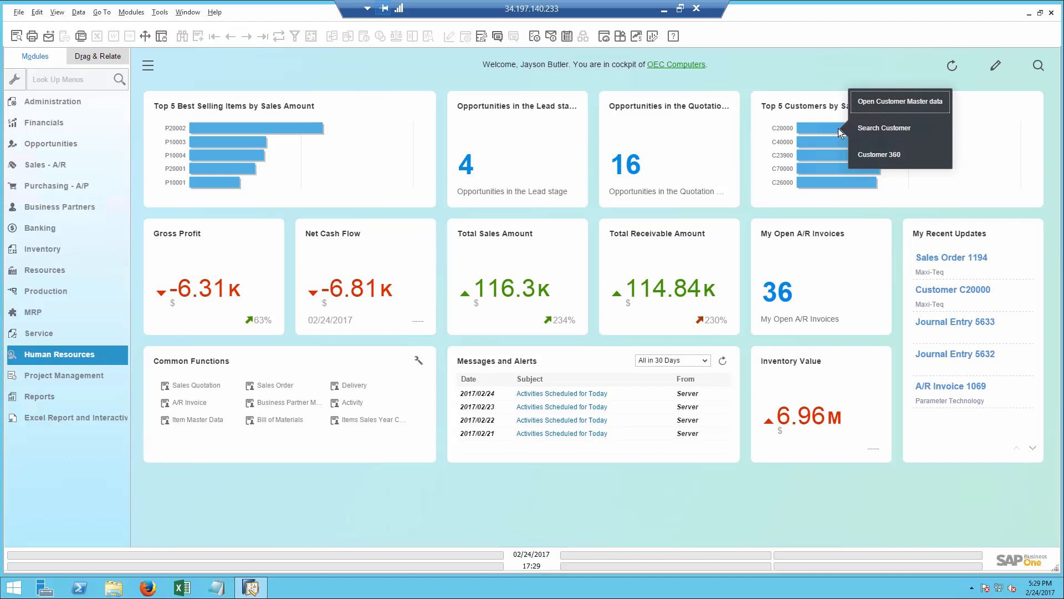
pyautogui.moveTo(817, 128)
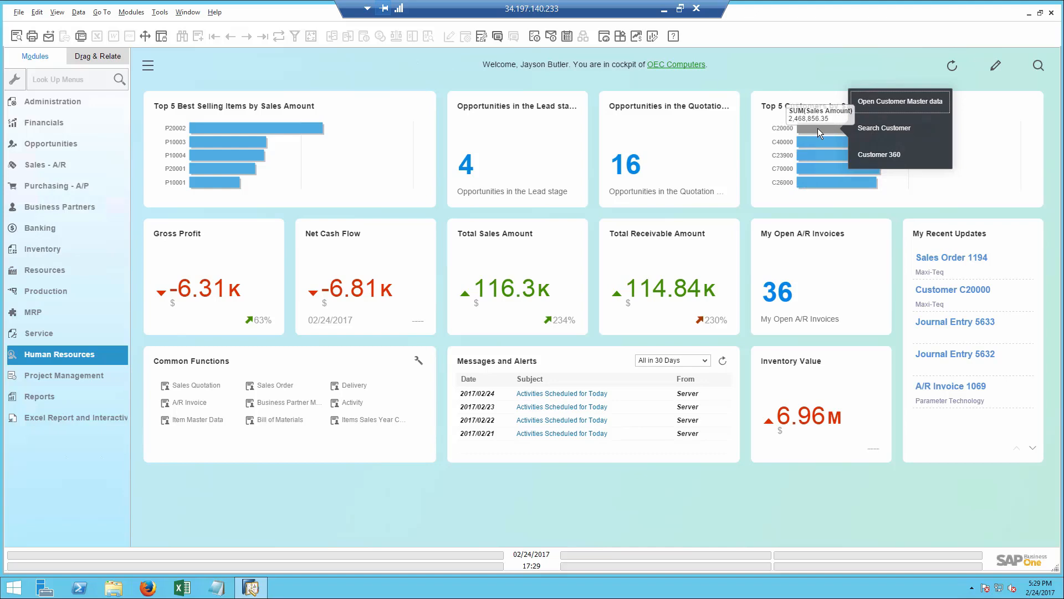
pyautogui.click(878, 157)
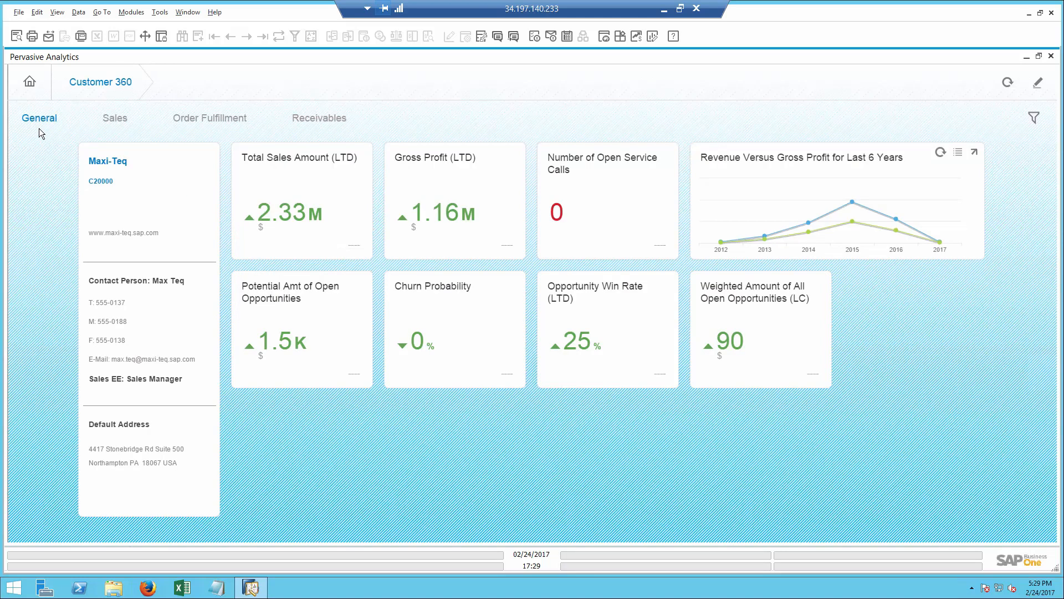
# Review Maxi-Teq's General, Sales, Order Fulfillment and Receivables metrics, including the on-time delivery rate and overdue receivables.
pyautogui.moveTo(269, 206)
pyautogui.click(116, 119)
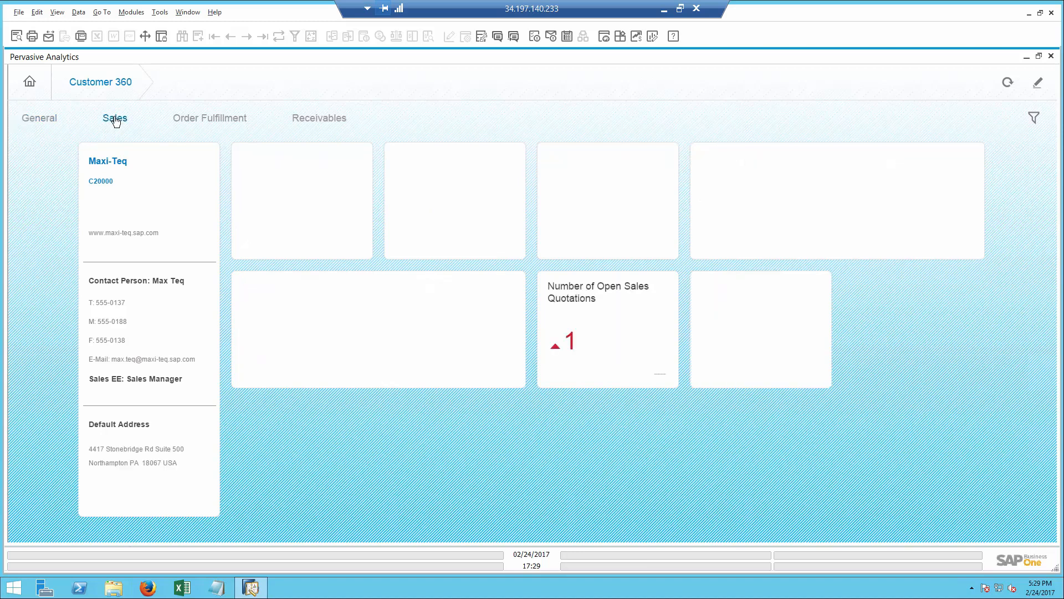
pyautogui.click(207, 124)
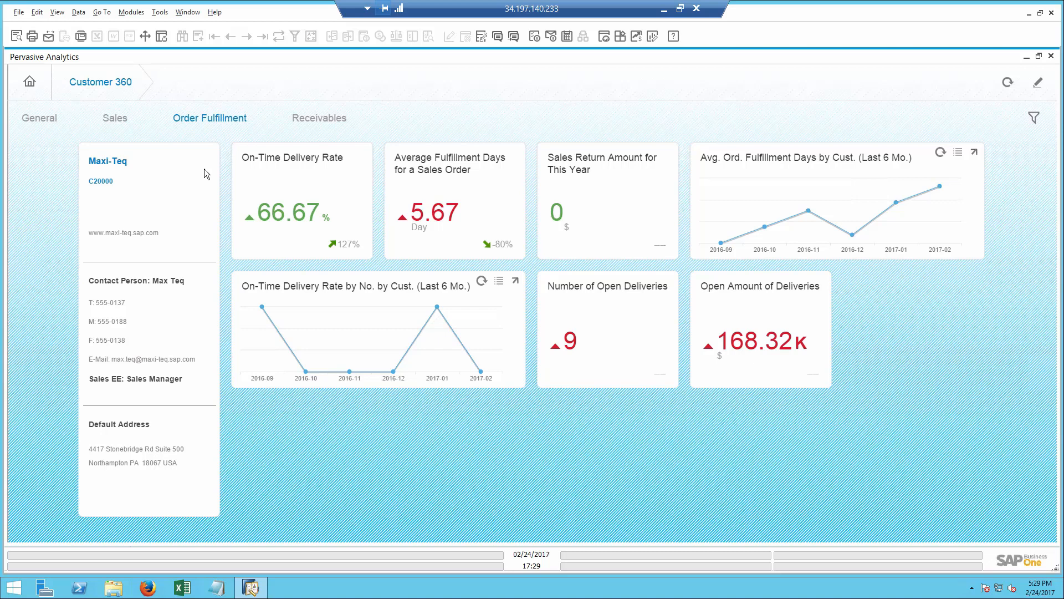
pyautogui.moveTo(282, 223)
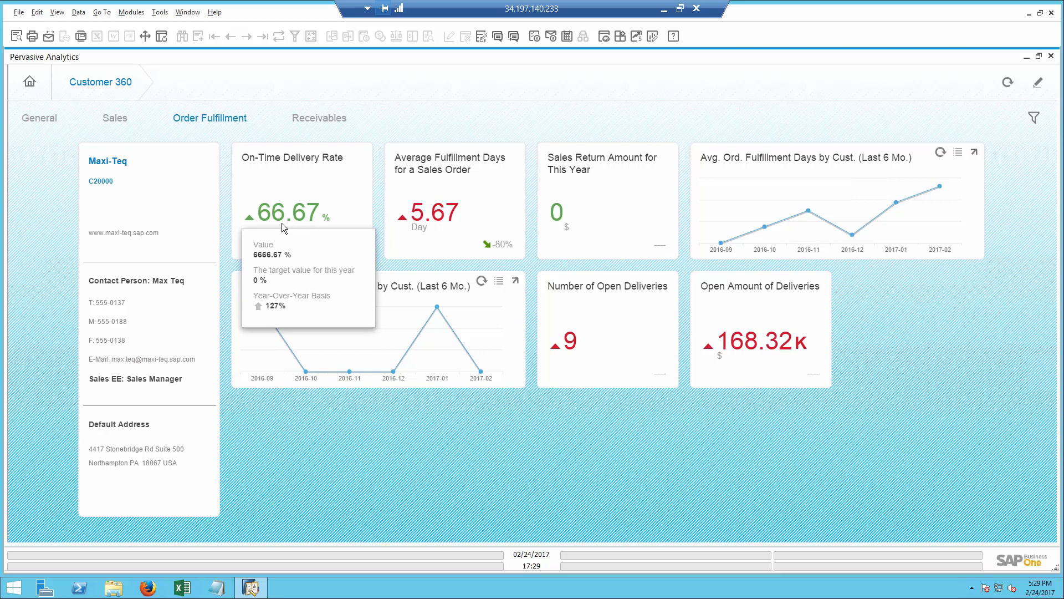
pyautogui.click(311, 119)
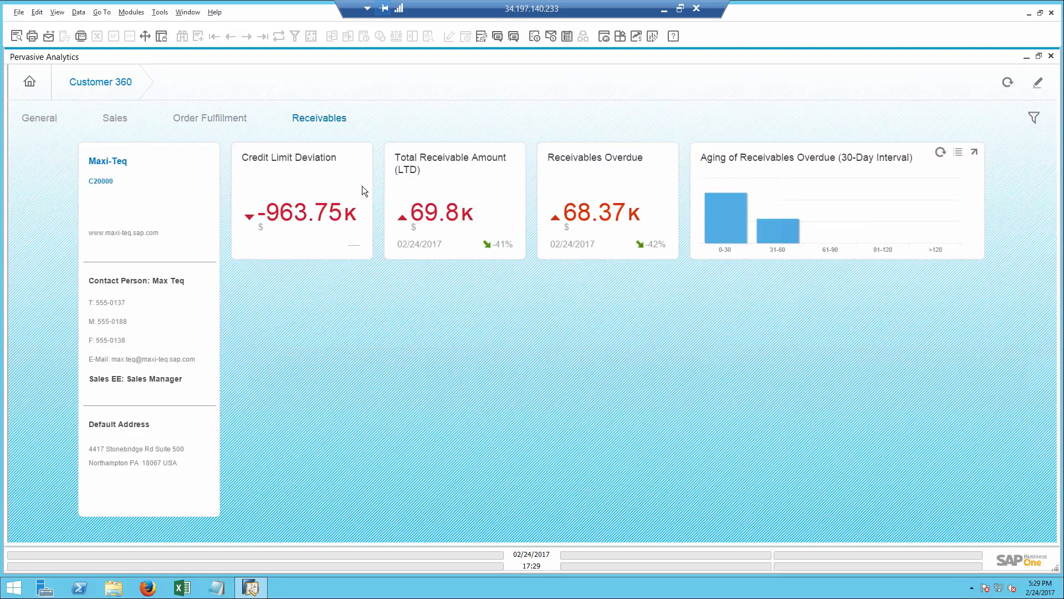
pyautogui.moveTo(597, 222)
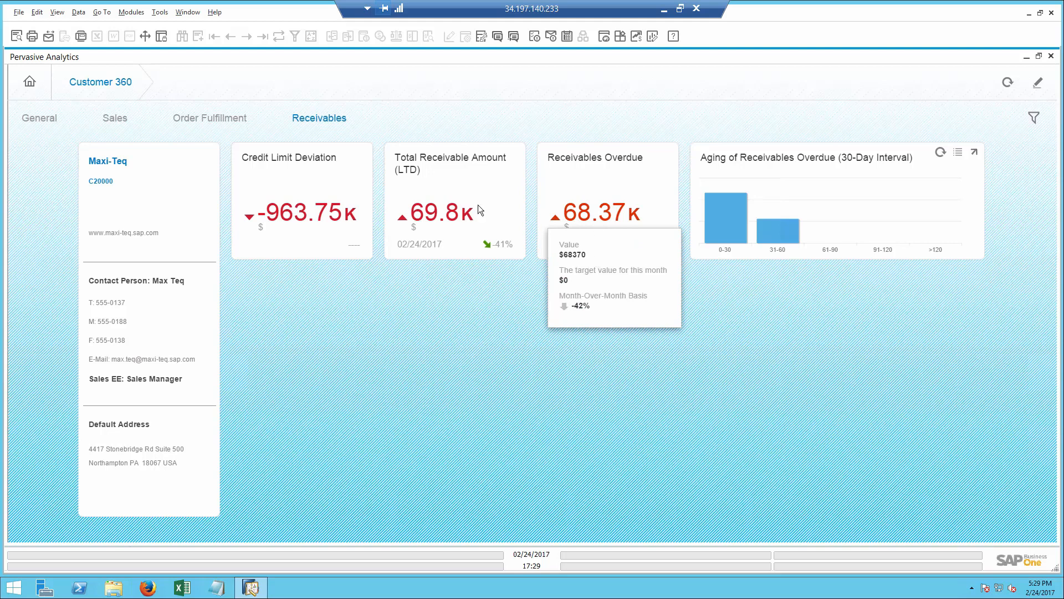
# Open the Maxi-Teq business partner master data and create a new activity for this customer.
pyautogui.click(104, 167)
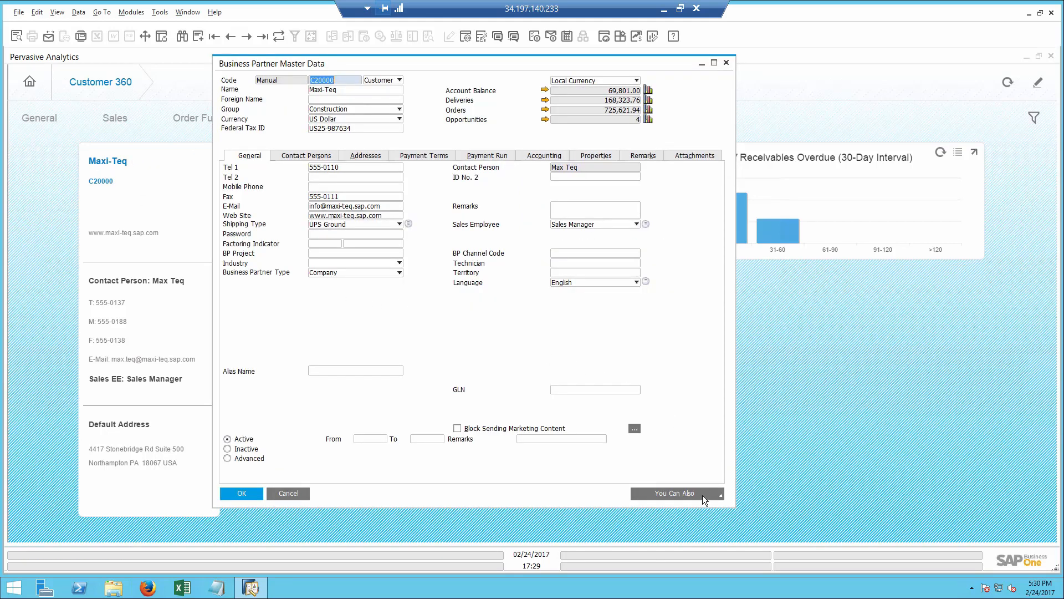
pyautogui.click(703, 494)
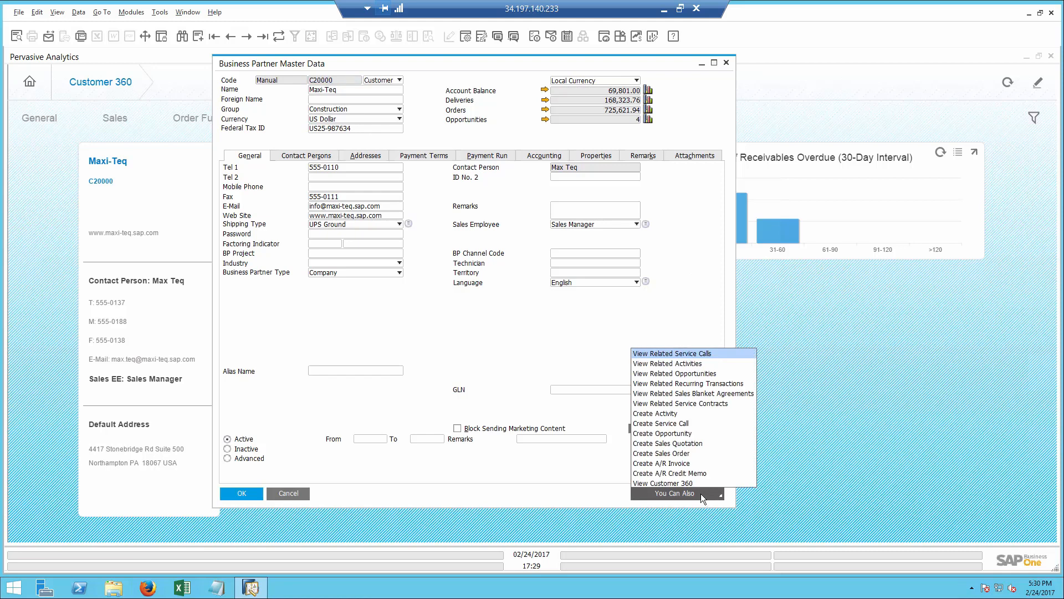
pyautogui.click(673, 415)
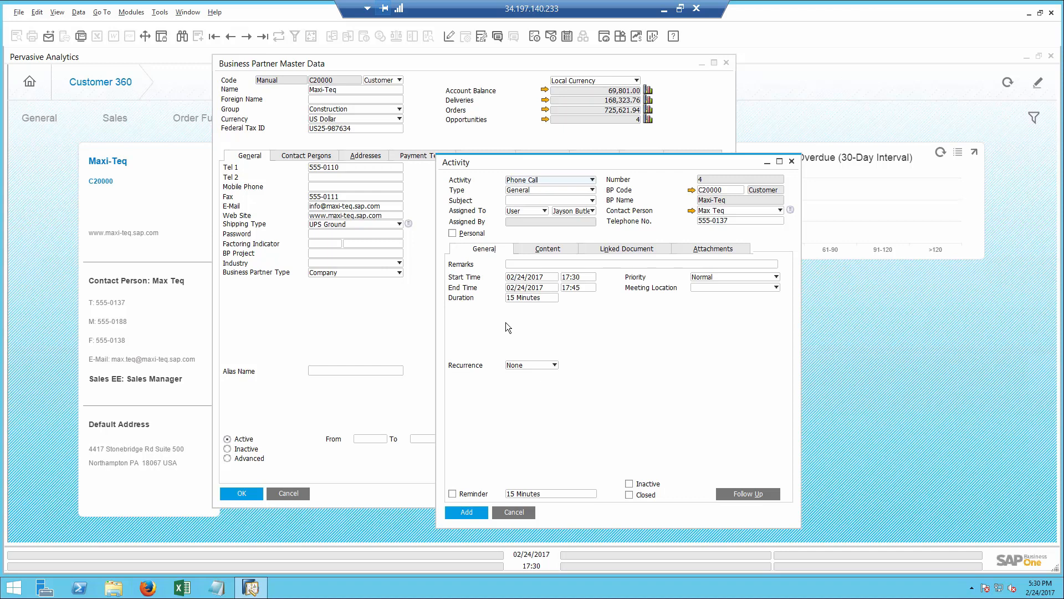
# Keep the activity as Phone Call, and set its type to Sales and its subject to Printers.
pyautogui.click(531, 179)
pyautogui.click(531, 179)
pyautogui.click(531, 191)
pyautogui.click(534, 204)
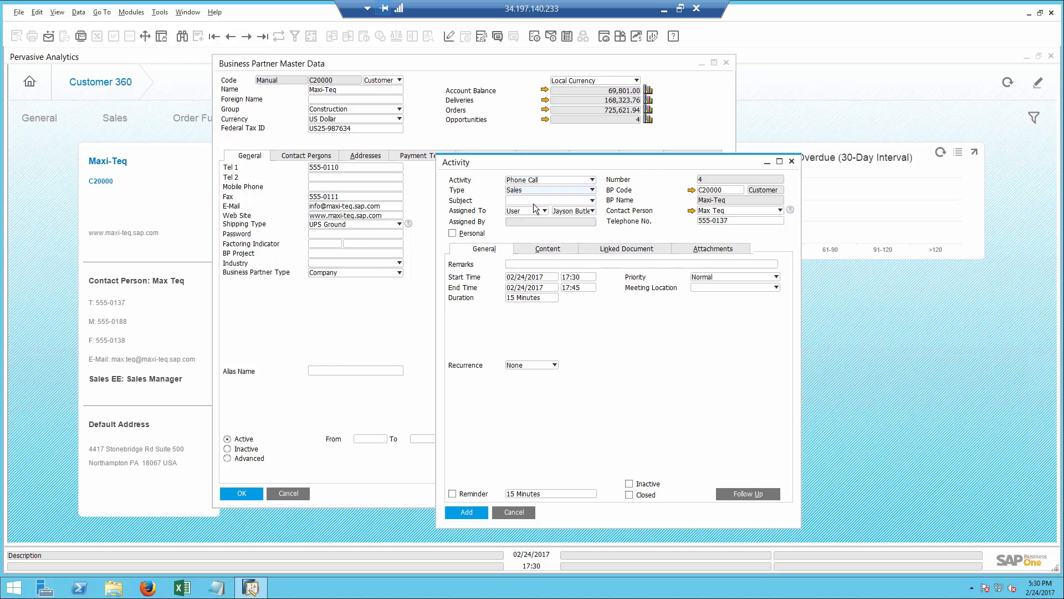
pyautogui.click(533, 203)
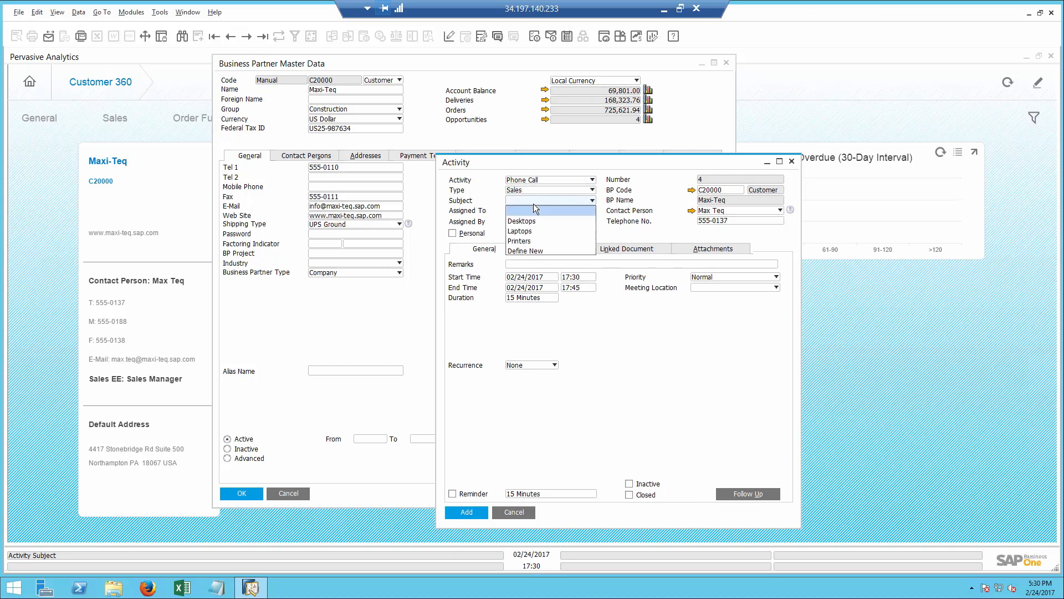
pyautogui.click(531, 241)
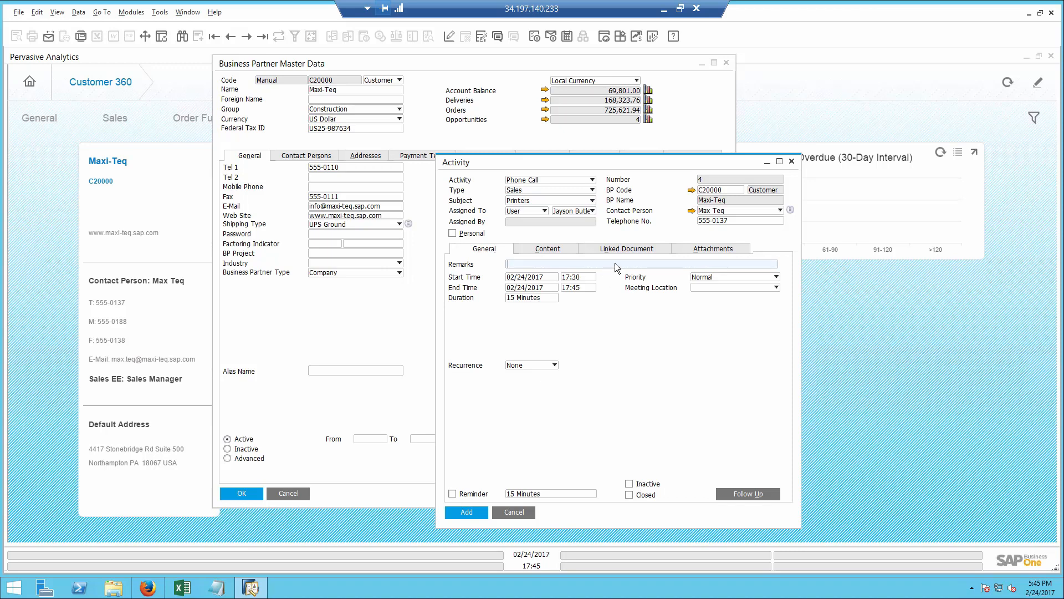
# Set the activity's linked document type to Sales Orders and bring up the list of the customer's sales orders.
pyautogui.click(625, 249)
pyautogui.click(597, 282)
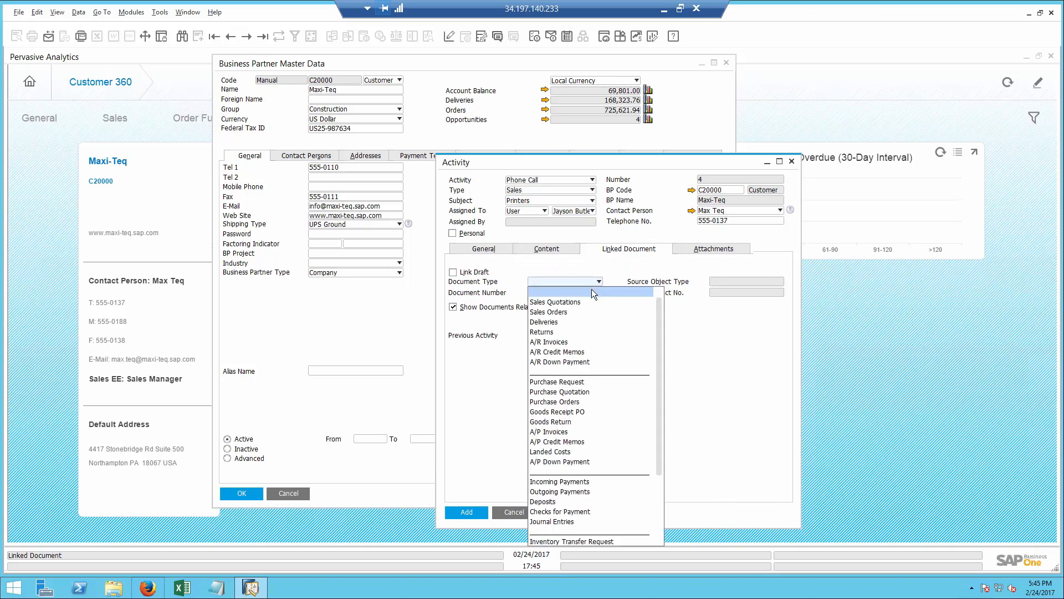
pyautogui.click(574, 313)
pyautogui.click(568, 293)
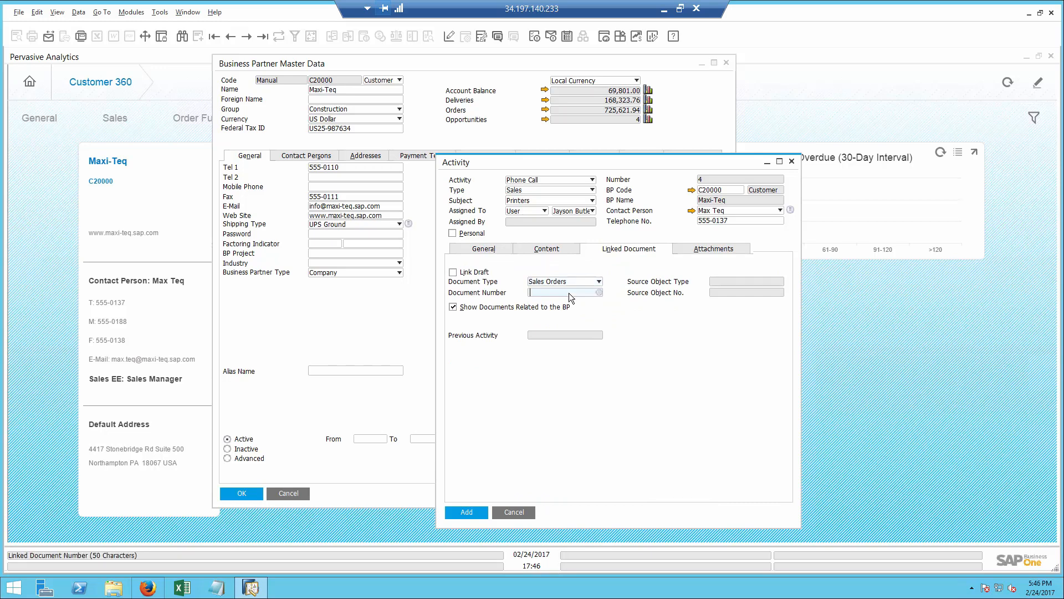
pyautogui.press('Tab')
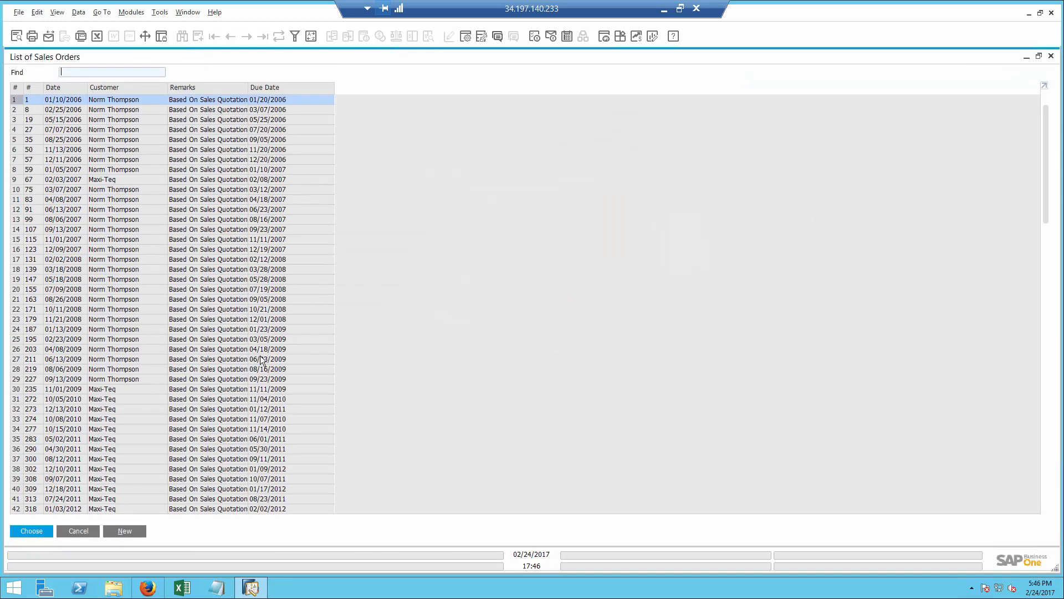
# Start a new sales order from the order list and display the sales recommendations for this customer.
pyautogui.click(125, 532)
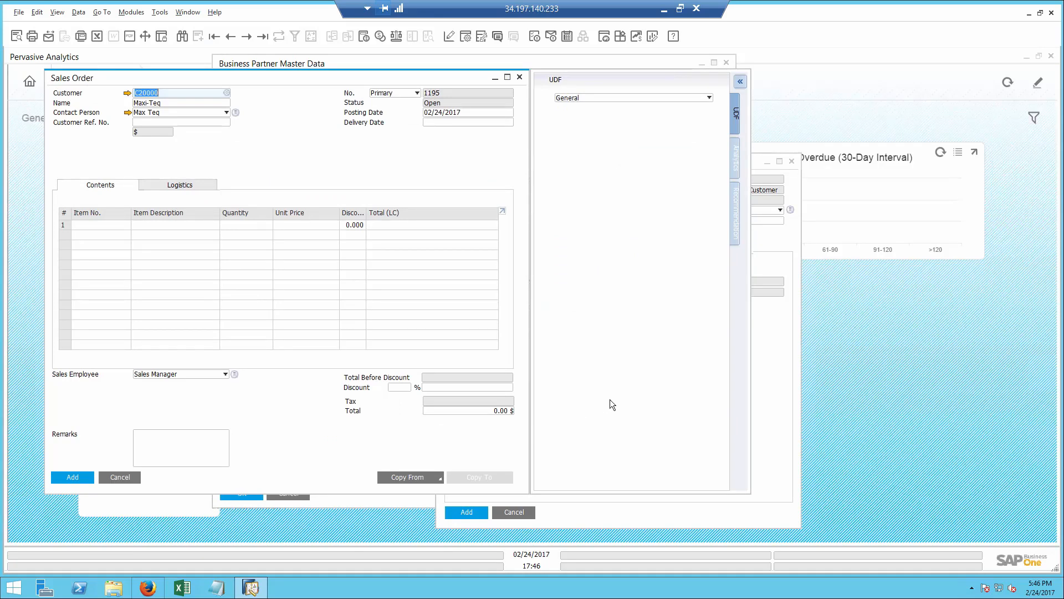
pyautogui.click(733, 225)
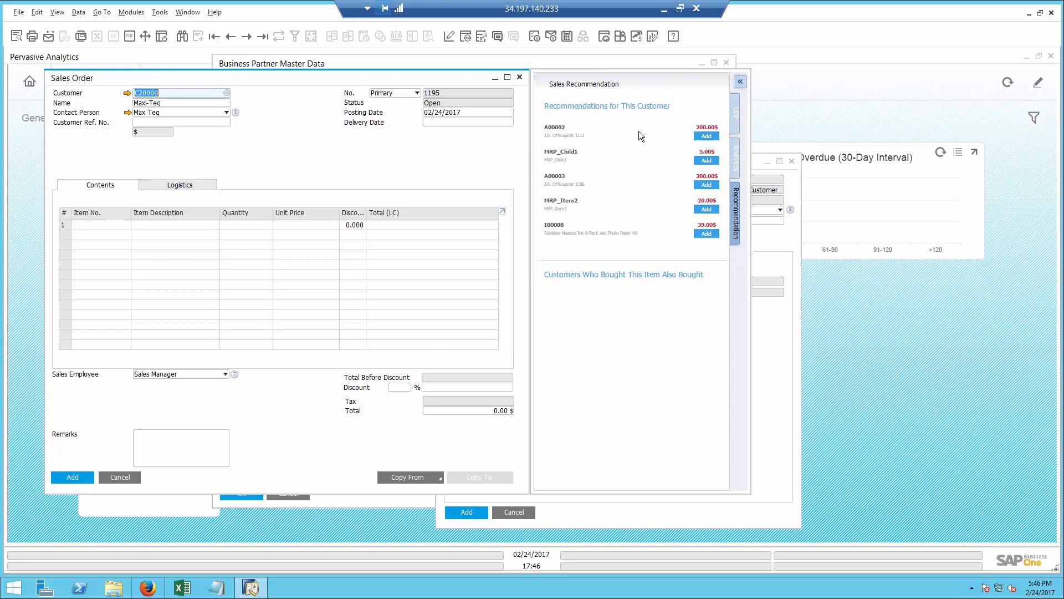
# Add the recommended items A00002, I00008 and C00003 to the Maxi-Teq sales order.
pyautogui.click(707, 137)
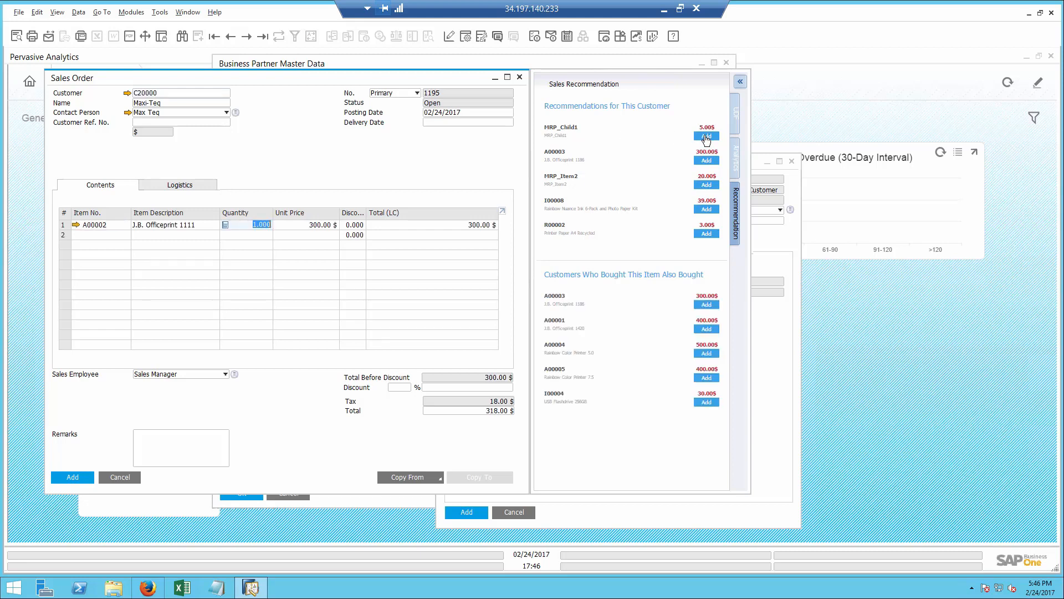
pyautogui.click(706, 210)
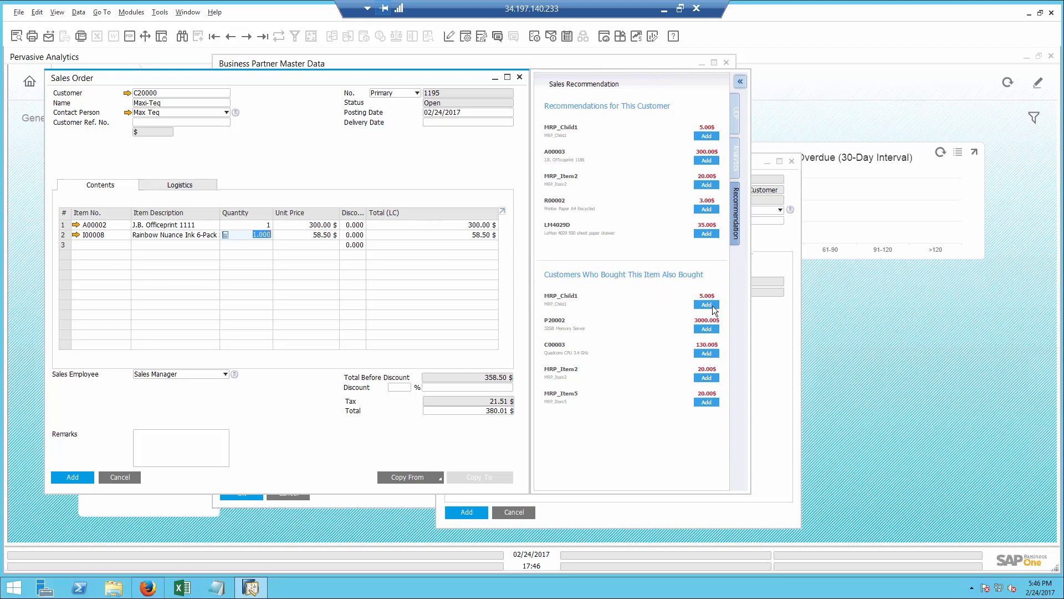
pyautogui.click(707, 354)
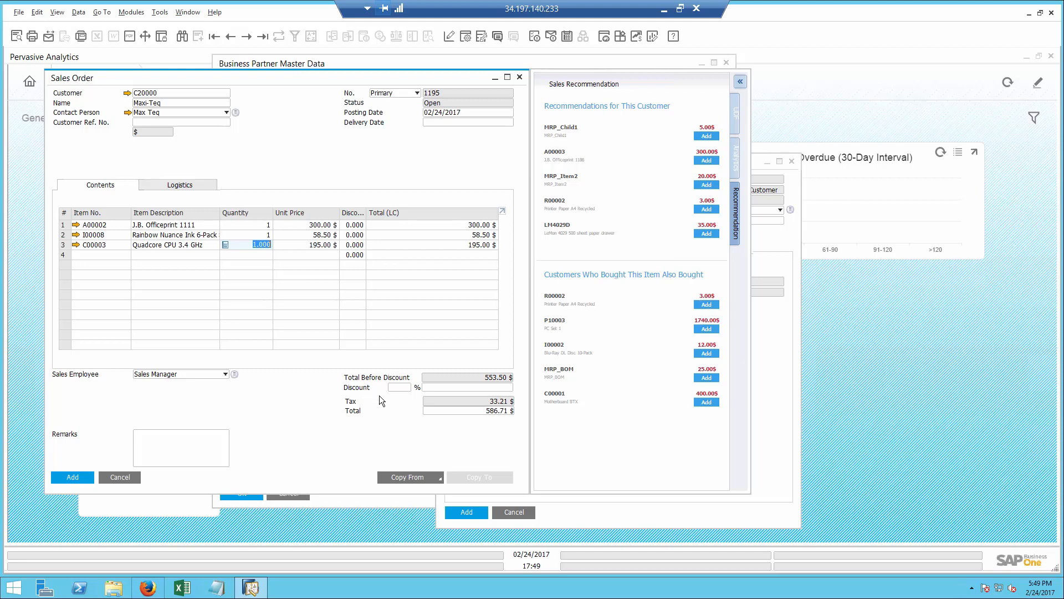
# Set the sales order's delivery date to 02/25/2017.
pyautogui.click(451, 121)
pyautogui.write('25')
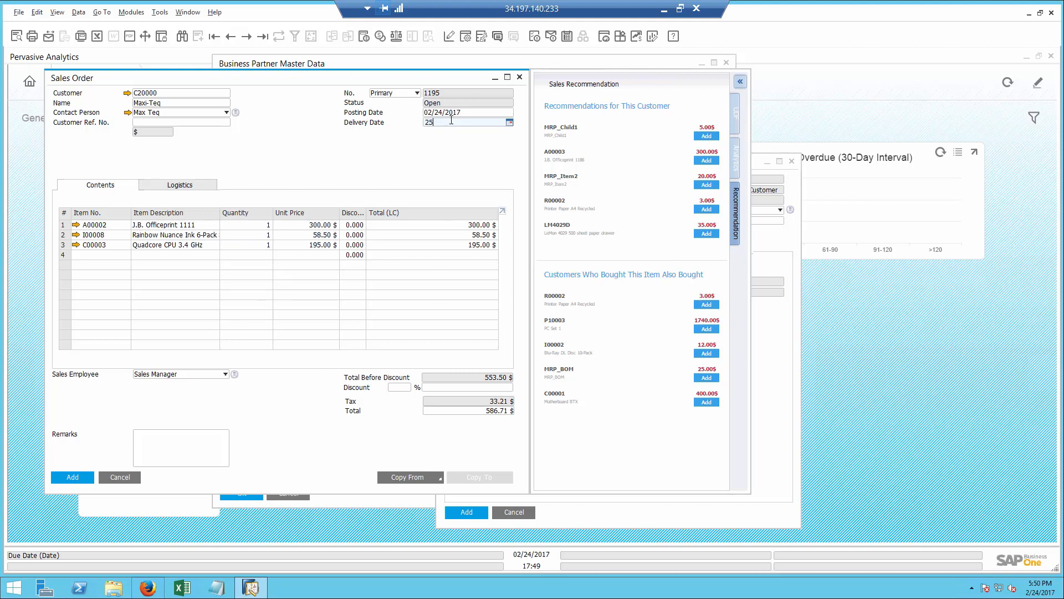
pyautogui.press('Tab')
# Add item I000099 Printer Ink to the fourth order line by searching descriptions for "ink", with a quantity of 3.
pyautogui.click(207, 258)
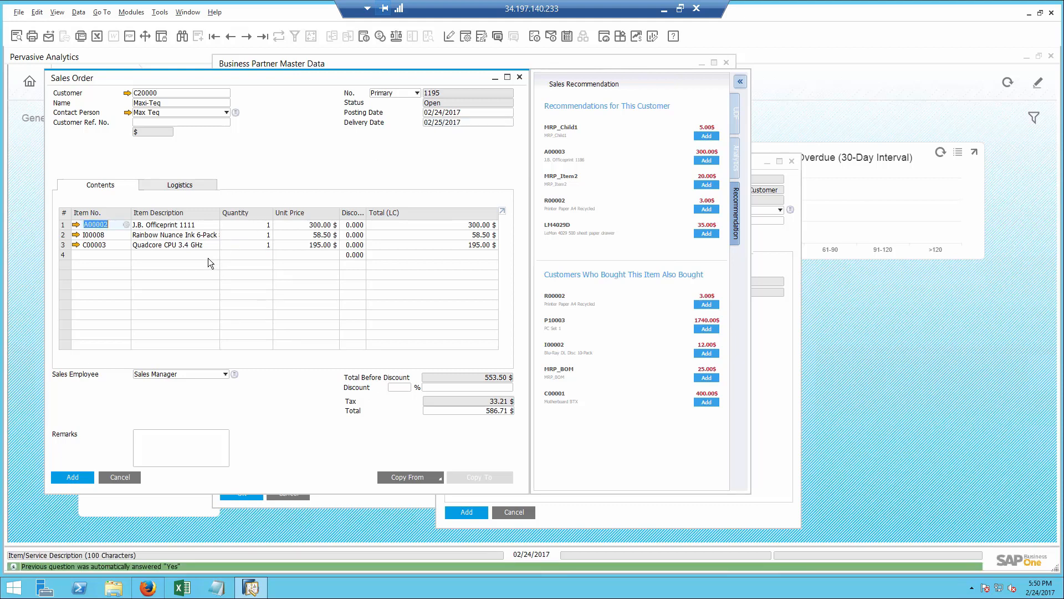
pyautogui.write('ink')
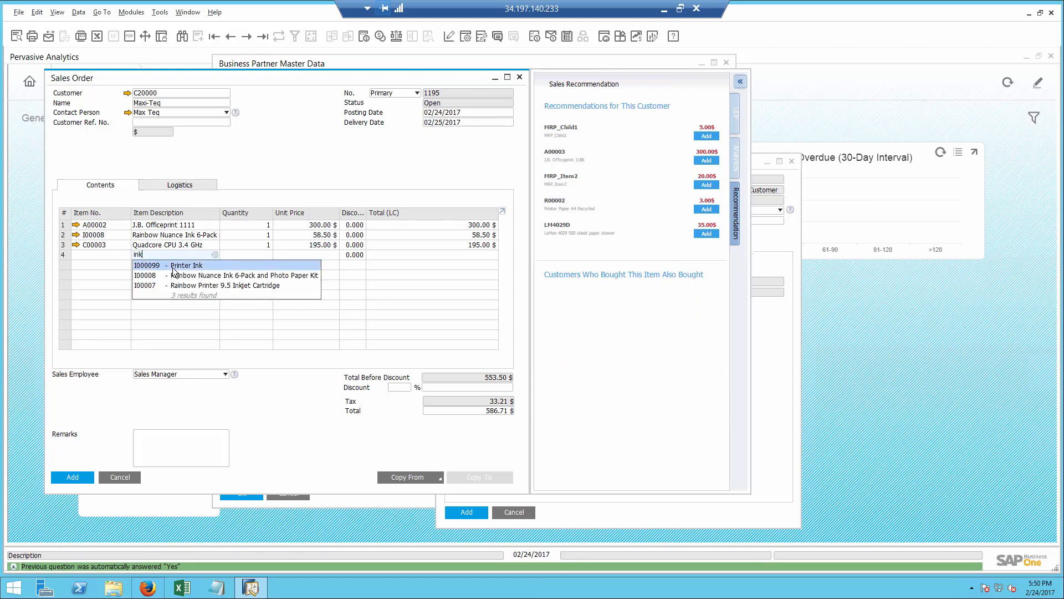
pyautogui.click(173, 267)
pyautogui.click(236, 256)
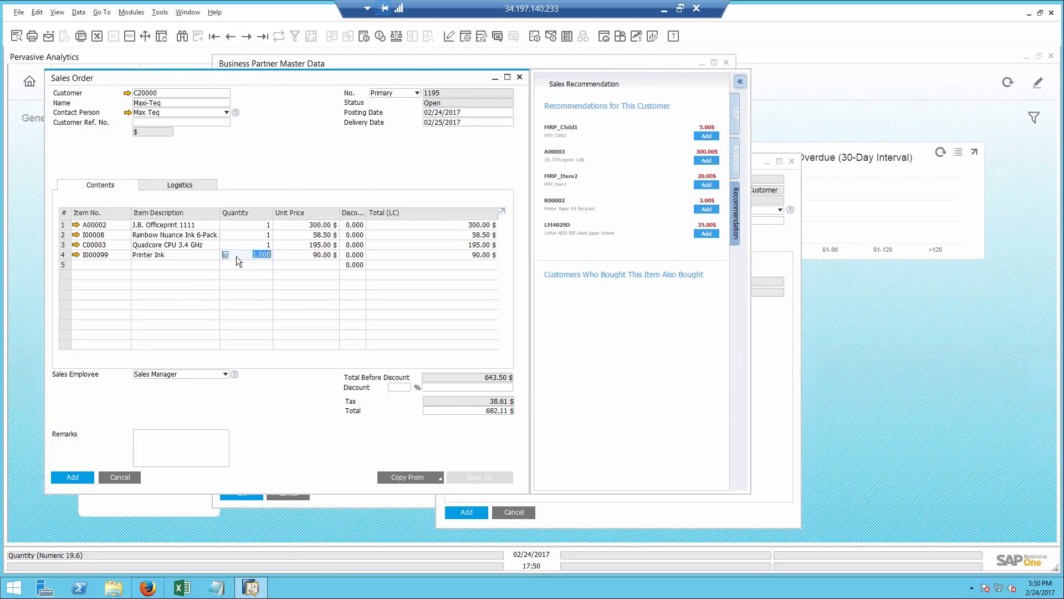
pyautogui.press('Tab')
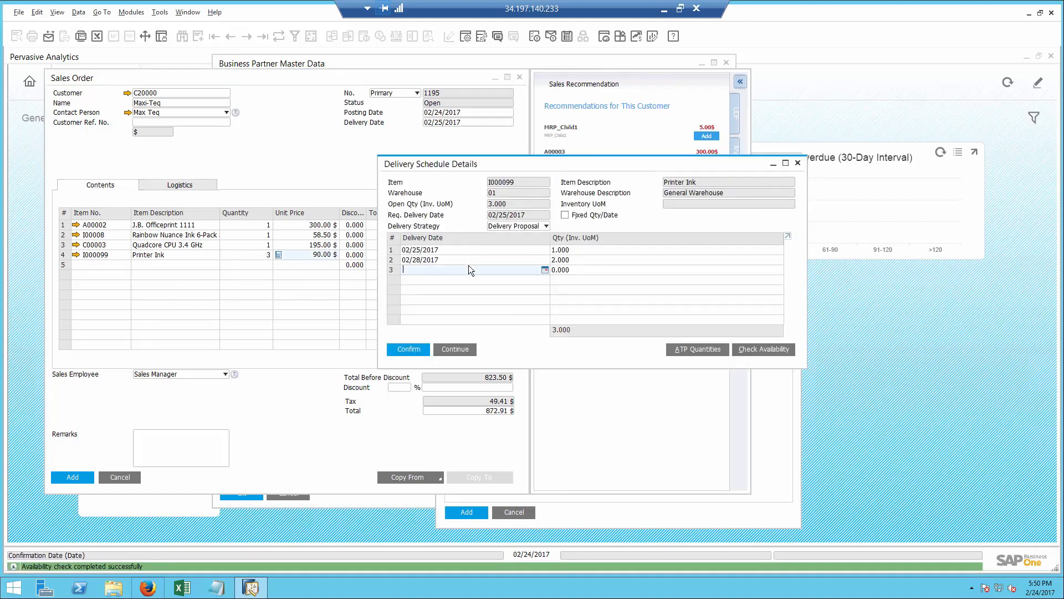
# Confirm the proposed delivery schedule for Printer Ink and add the sales order.
pyautogui.click(409, 348)
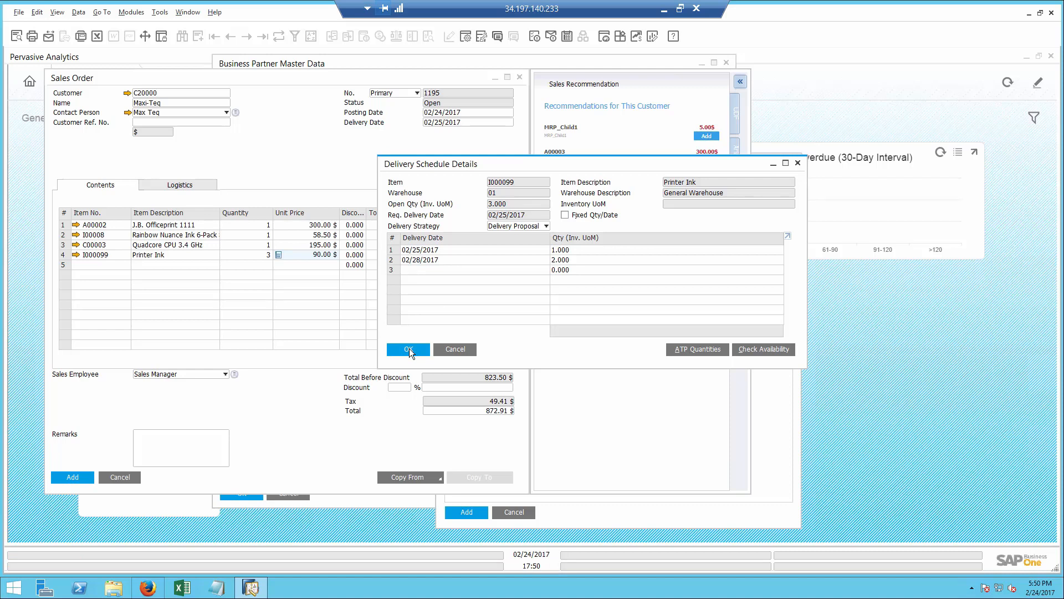
pyautogui.click(409, 350)
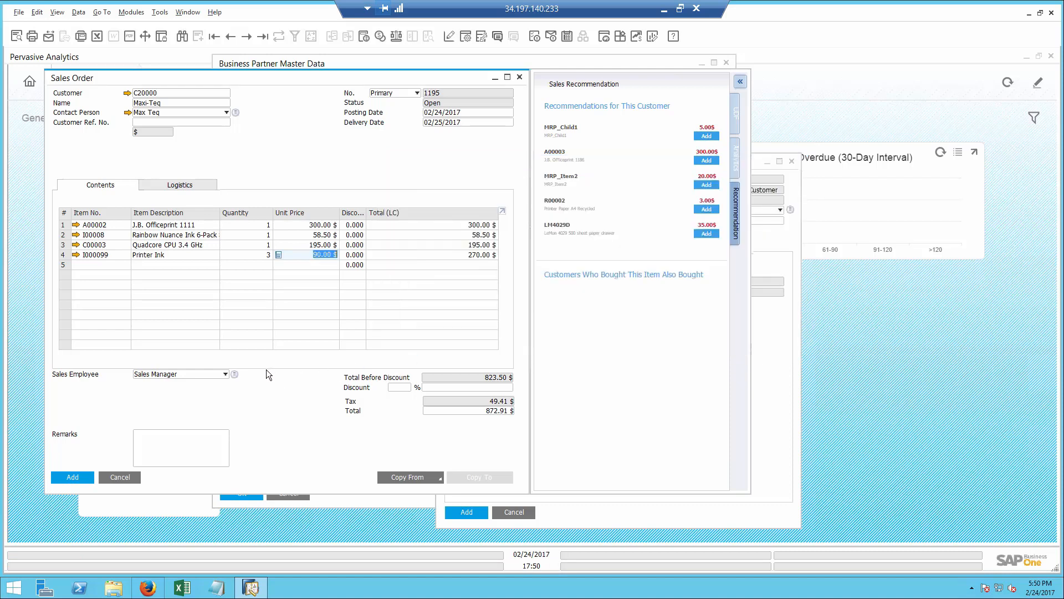
pyautogui.click(65, 477)
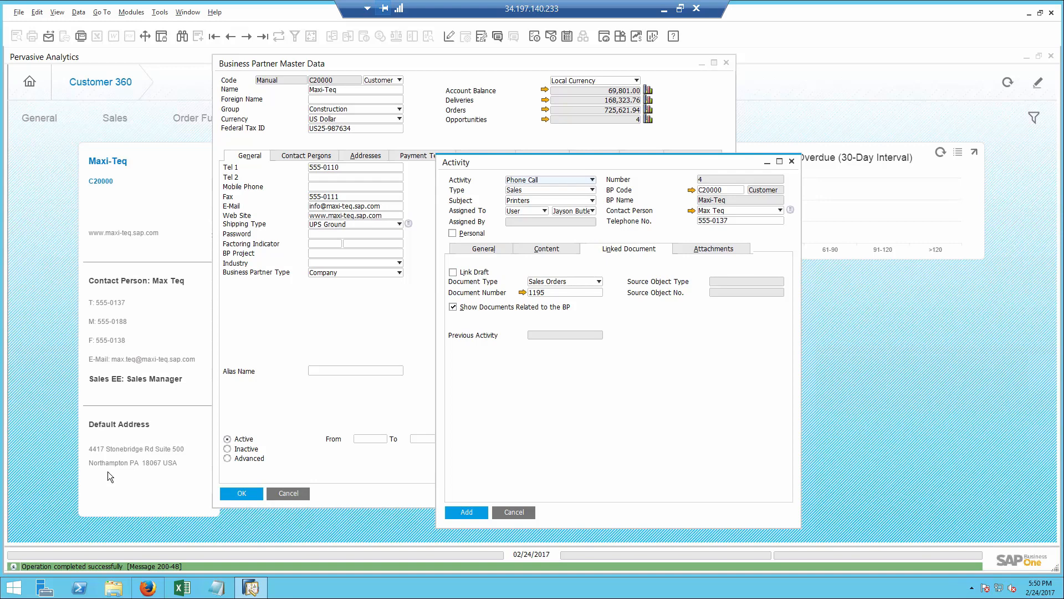
# Discard the phone call activity and close the business partner master data and the Customer 360 dashboard.
pyautogui.click(516, 512)
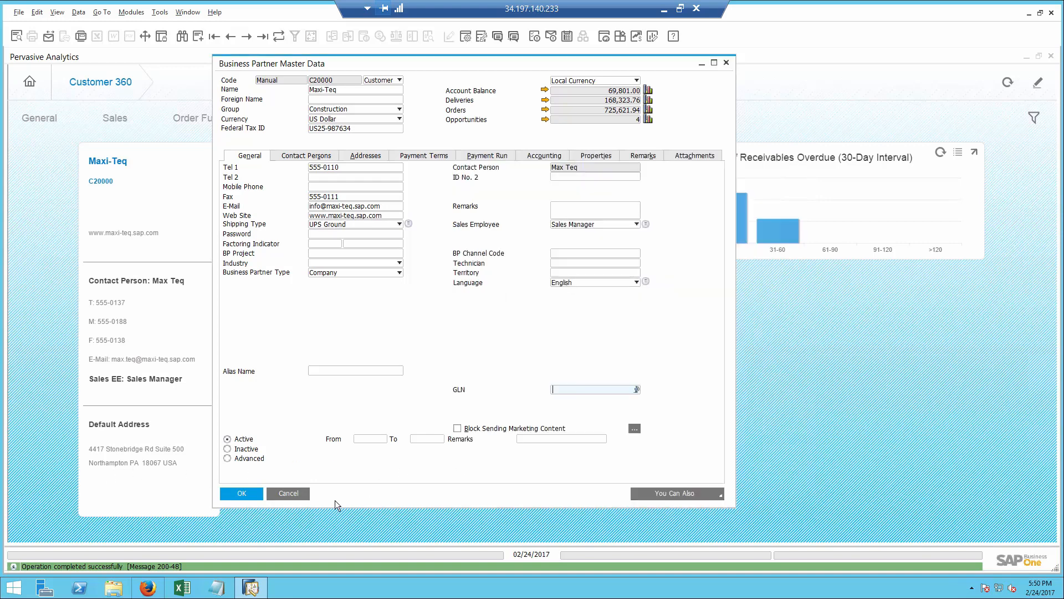
pyautogui.click(289, 494)
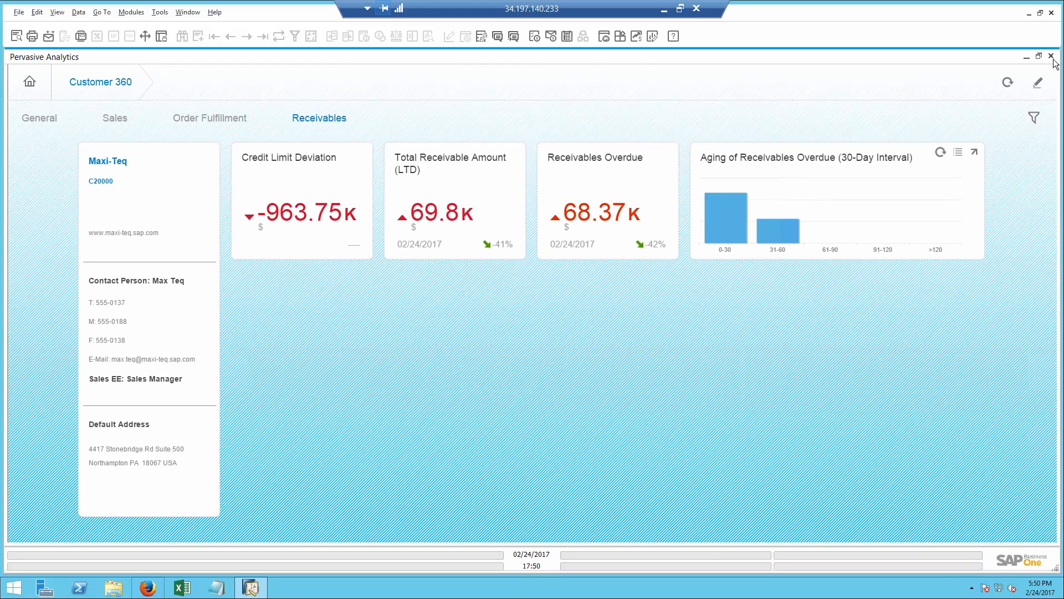
pyautogui.click(1051, 56)
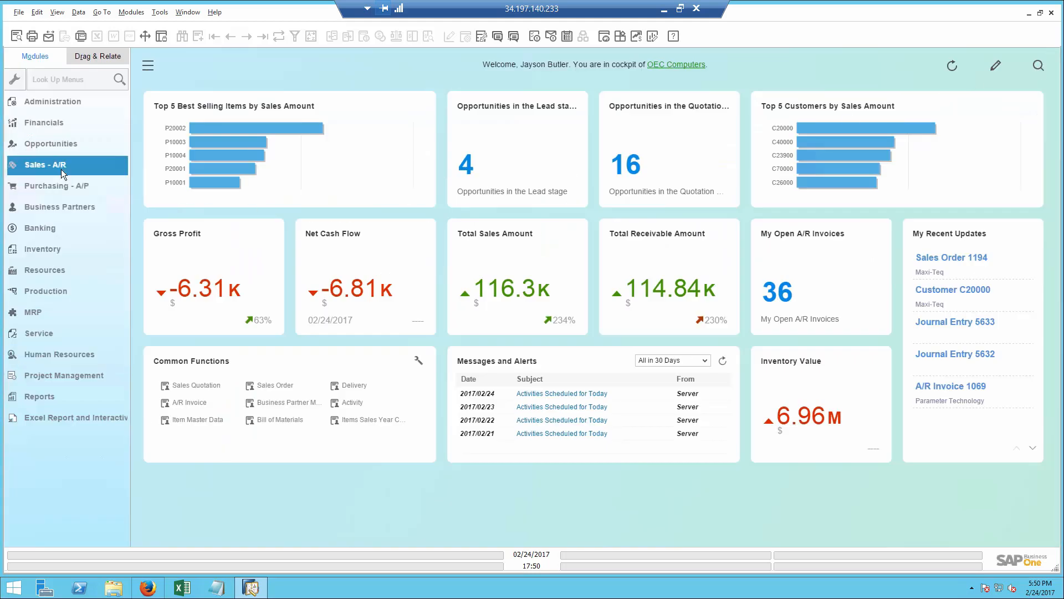
# Open the Sales Order form from Sales - A/R and bring up Maxi-Teq's order containing Printer Ink.
pyautogui.click(61, 167)
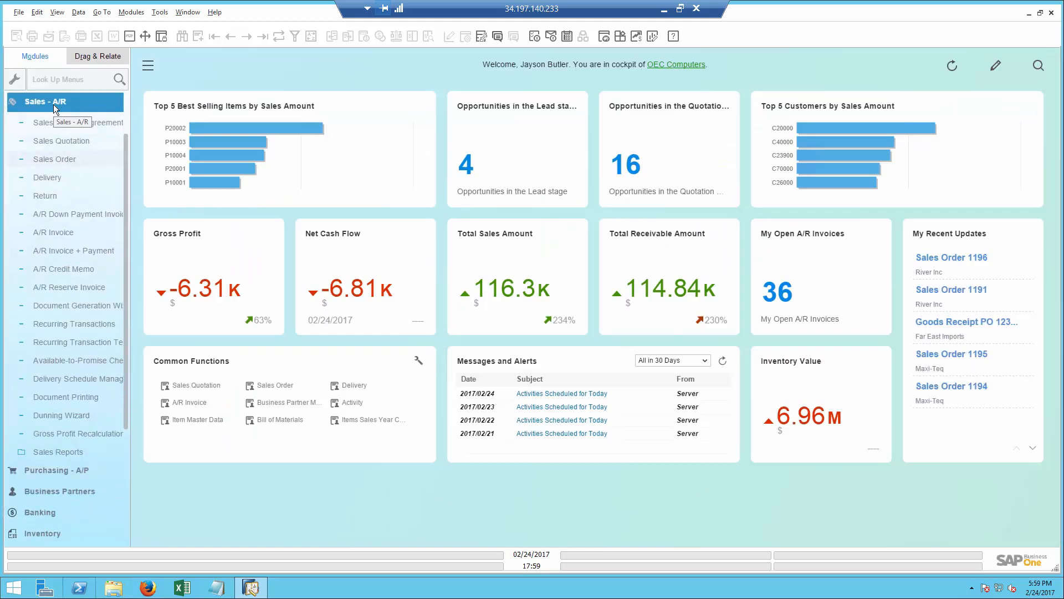
pyautogui.click(57, 160)
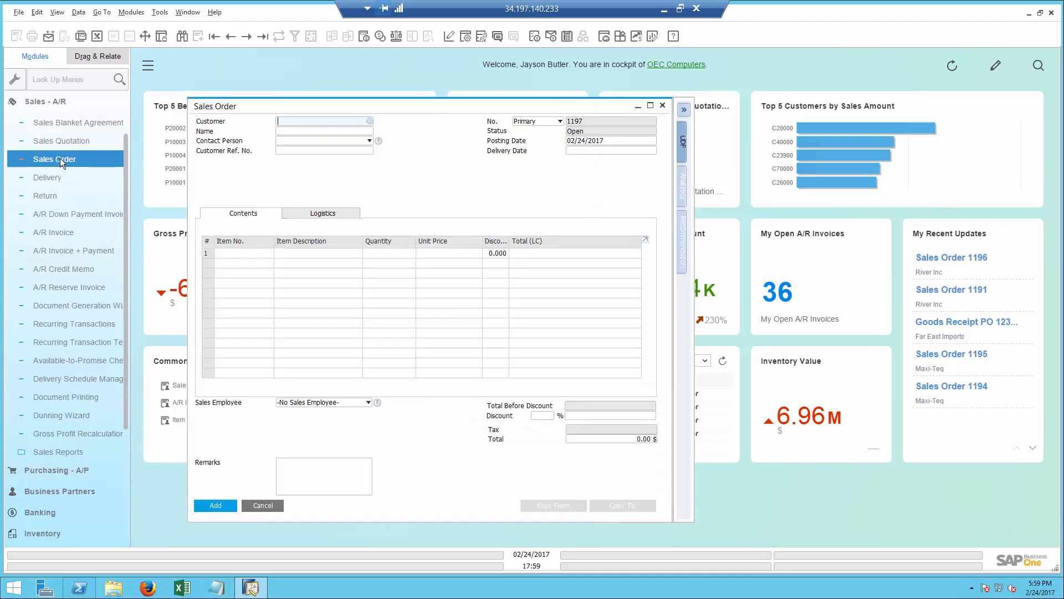
pyautogui.click(232, 45)
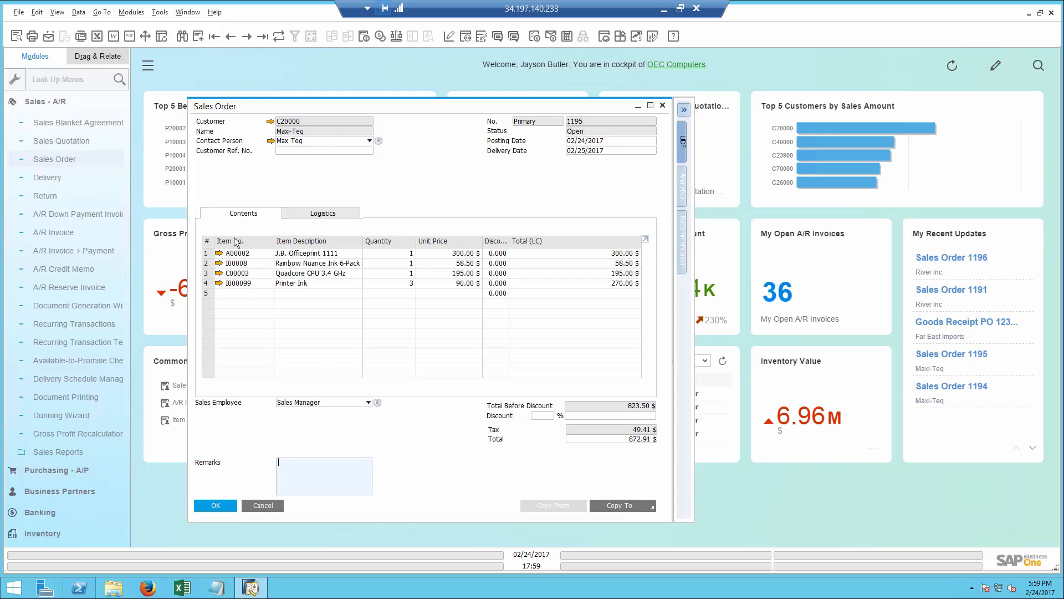
# Open Delivery Schedule Management for the Printer Ink line of the order.
pyautogui.click(207, 284)
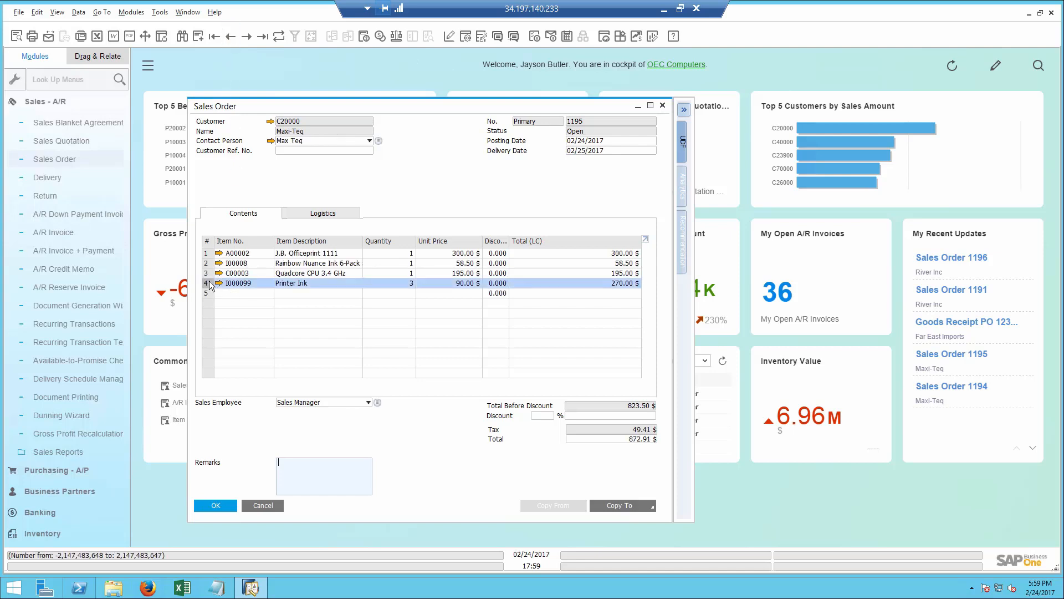
pyautogui.rightClick(210, 285)
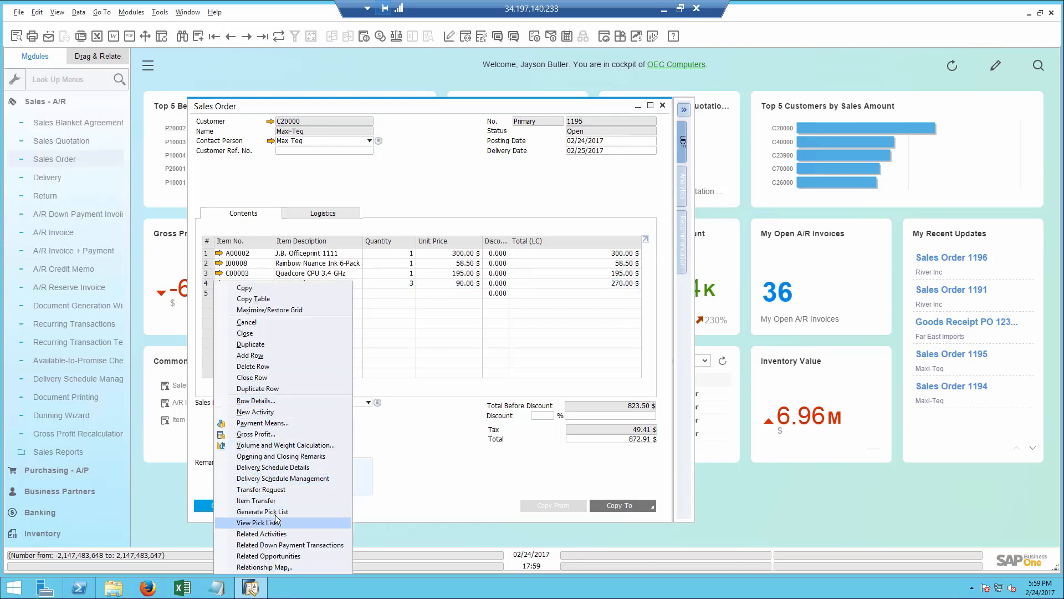
pyautogui.click(273, 479)
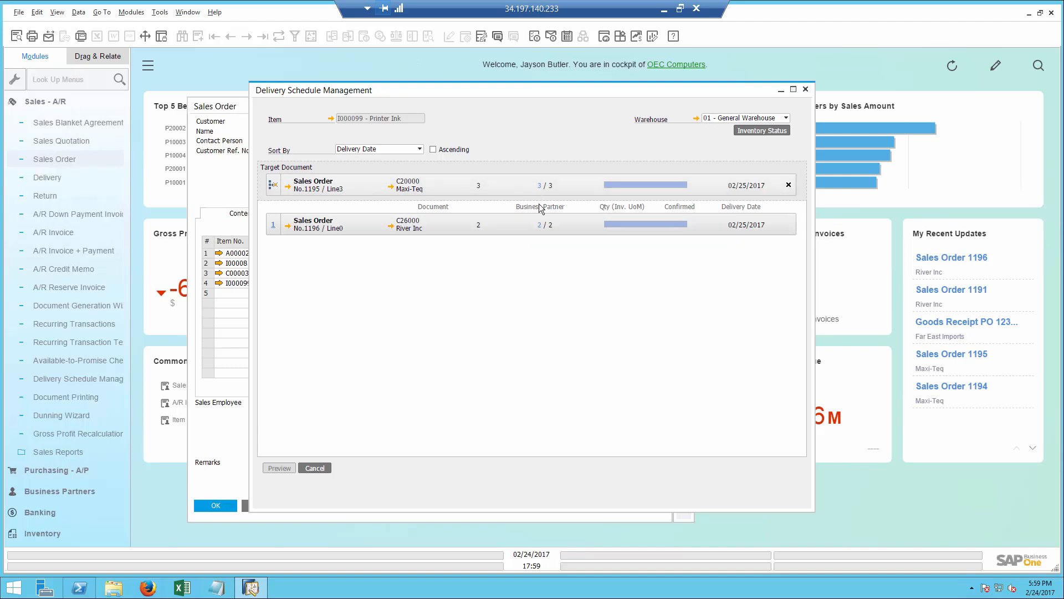
# Expand the scheduled deliveries of both sales orders and reduce the River Inc order's scheduled quantity to 1.
pyautogui.click(540, 224)
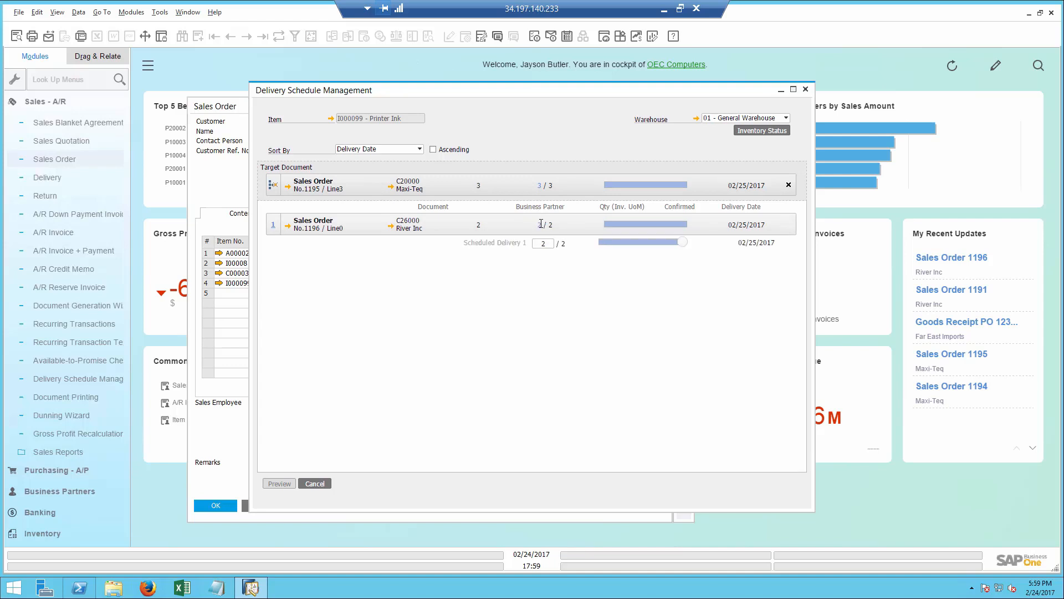
pyautogui.click(541, 185)
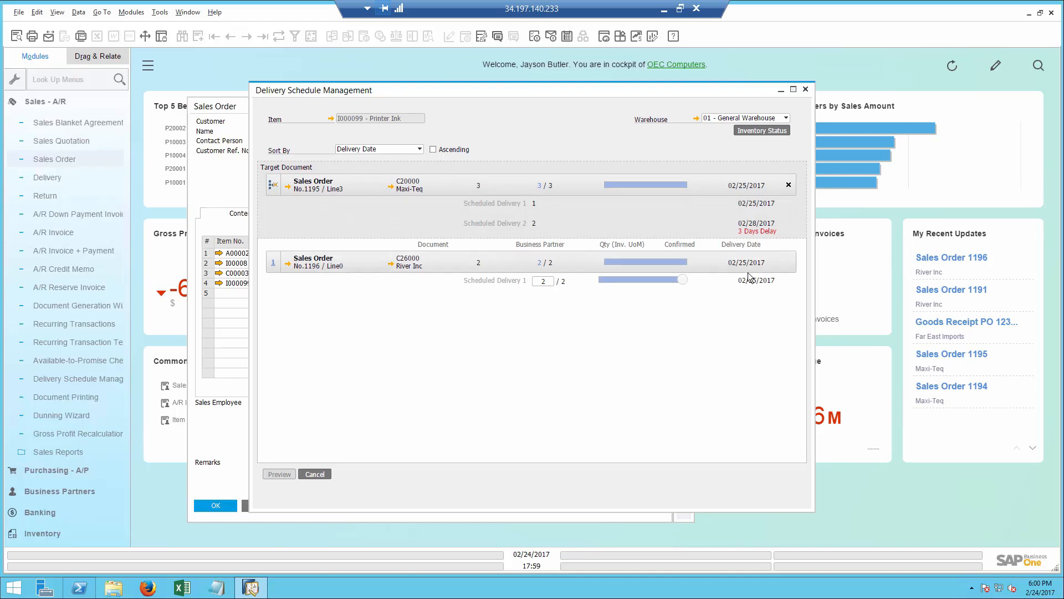
pyautogui.moveTo(663, 281); pyautogui.dragTo(618, 282)
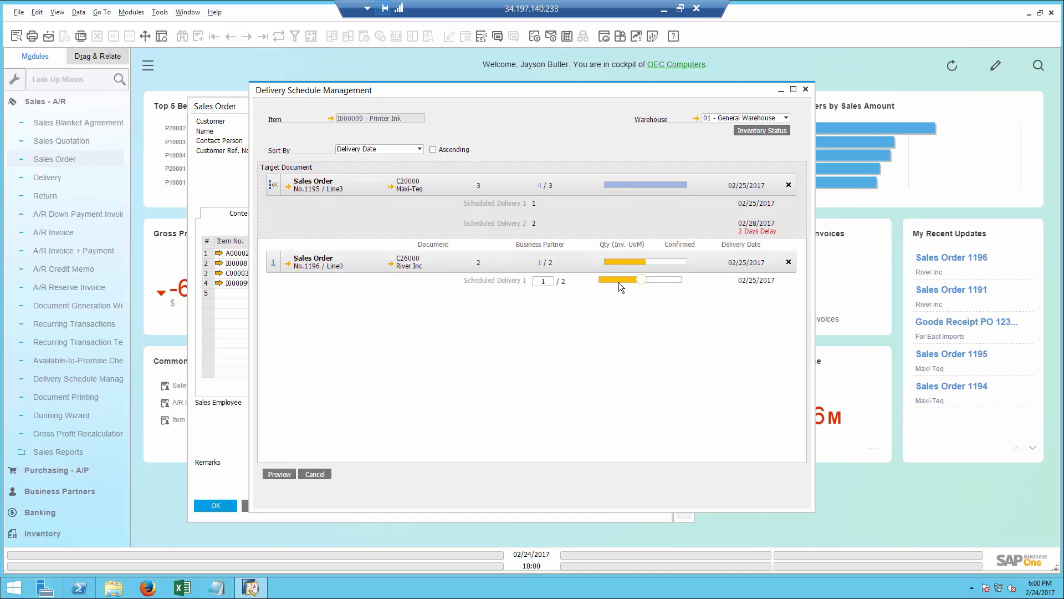
# Preview and confirm the rescheduled Printer Ink deliveries, and close the delivery schedule and the sales order.
pyautogui.click(279, 474)
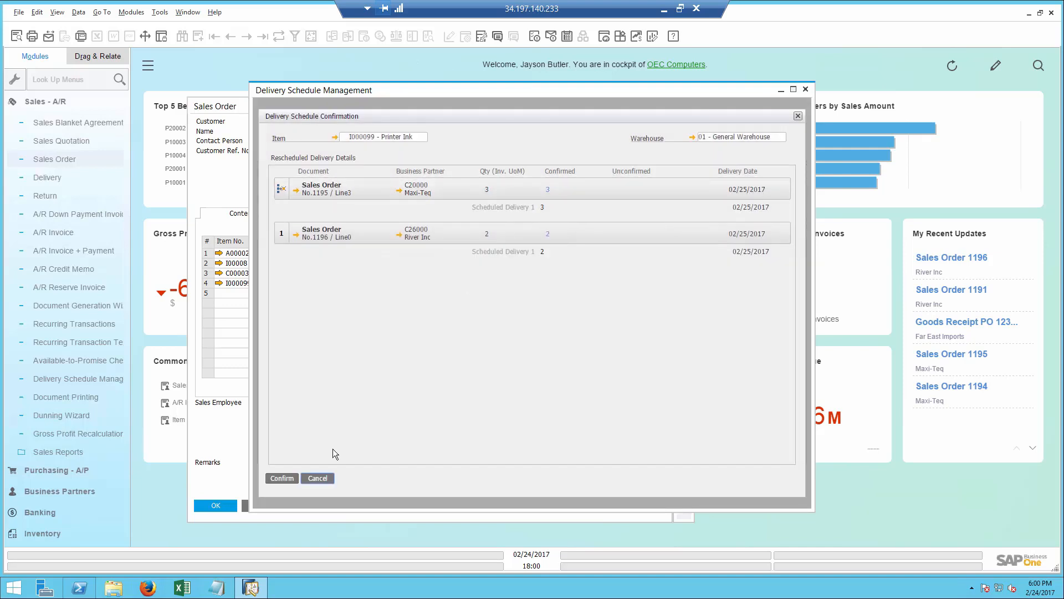
pyautogui.click(282, 478)
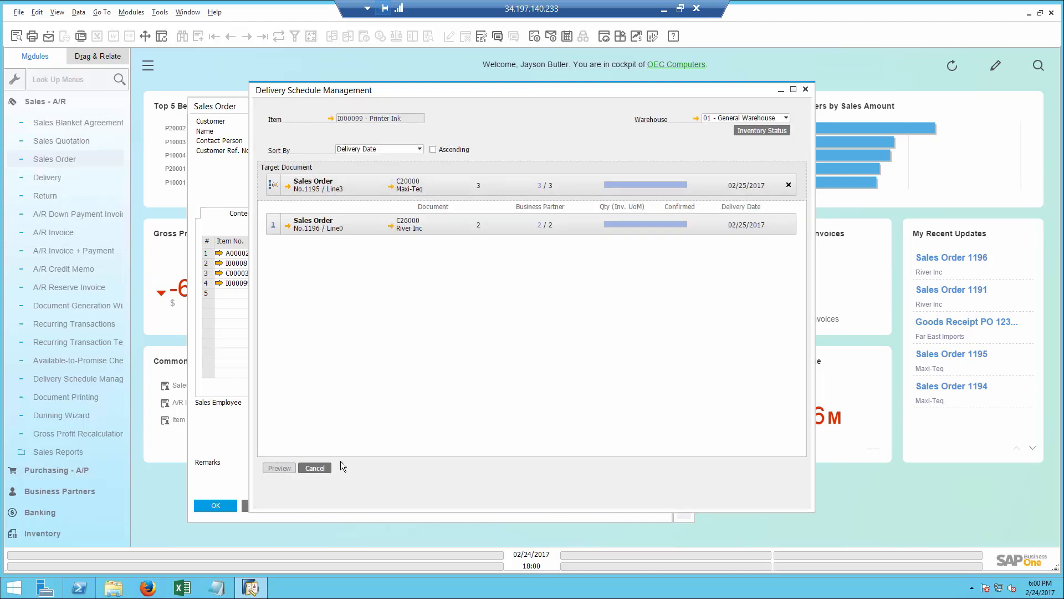
pyautogui.click(315, 468)
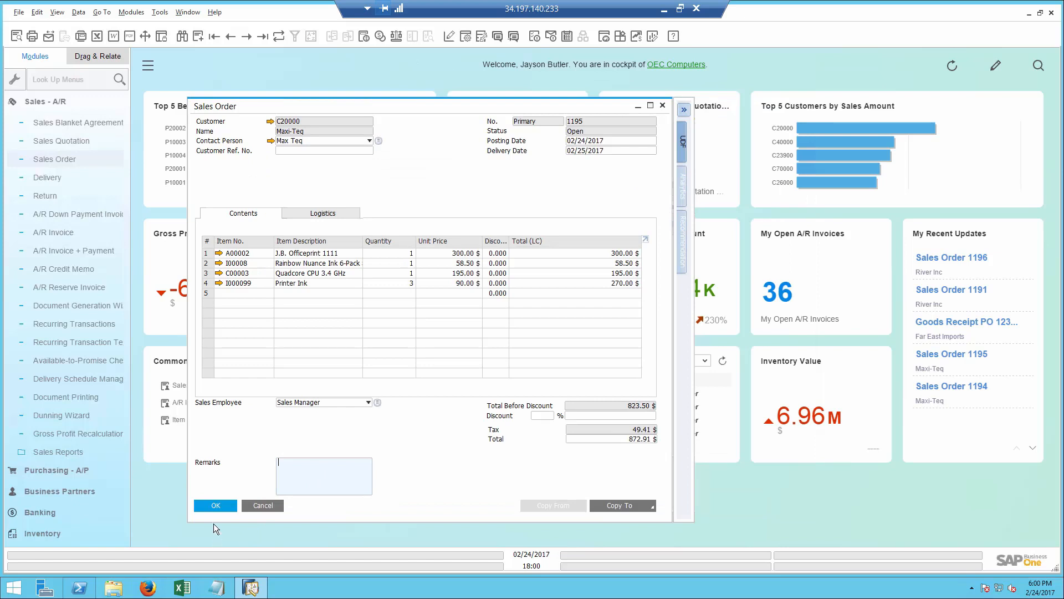
pyautogui.click(216, 507)
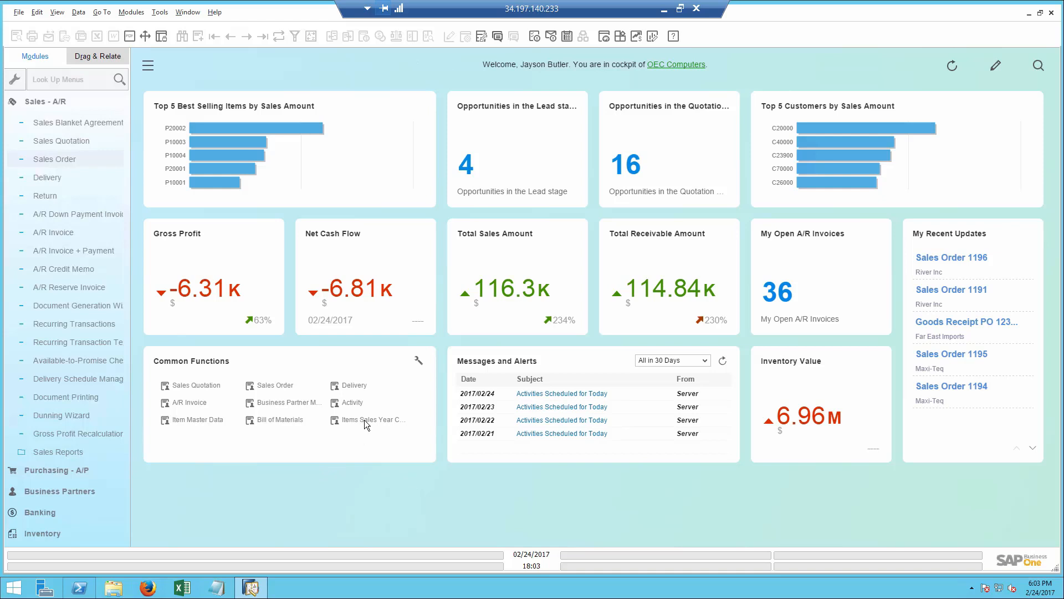
# Switch to Excel and review the Items Sales Year Comparison report, comparing 2016 and 2017 across the item groups.
pyautogui.click(182, 590)
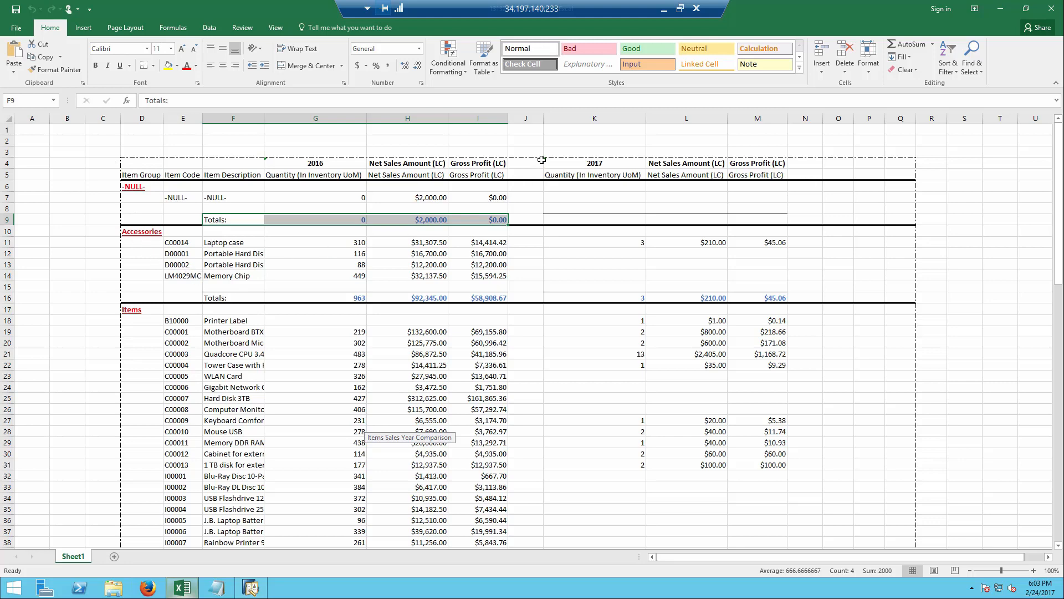
pyautogui.click(583, 165)
pyautogui.click(322, 164)
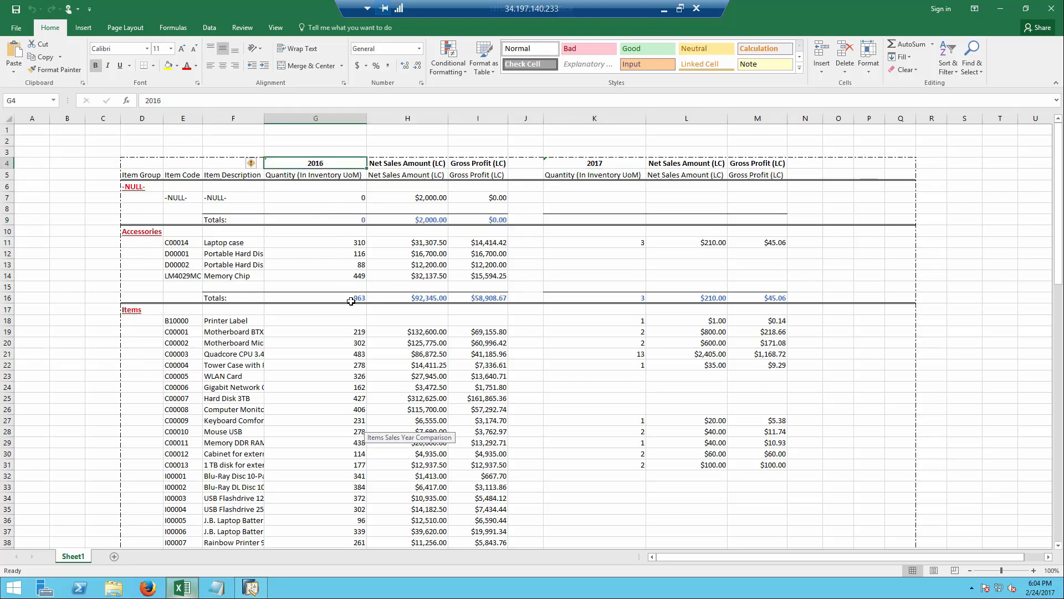
pyautogui.scroll(-6, 350, 346)
pyautogui.scroll(-19, 351, 348)
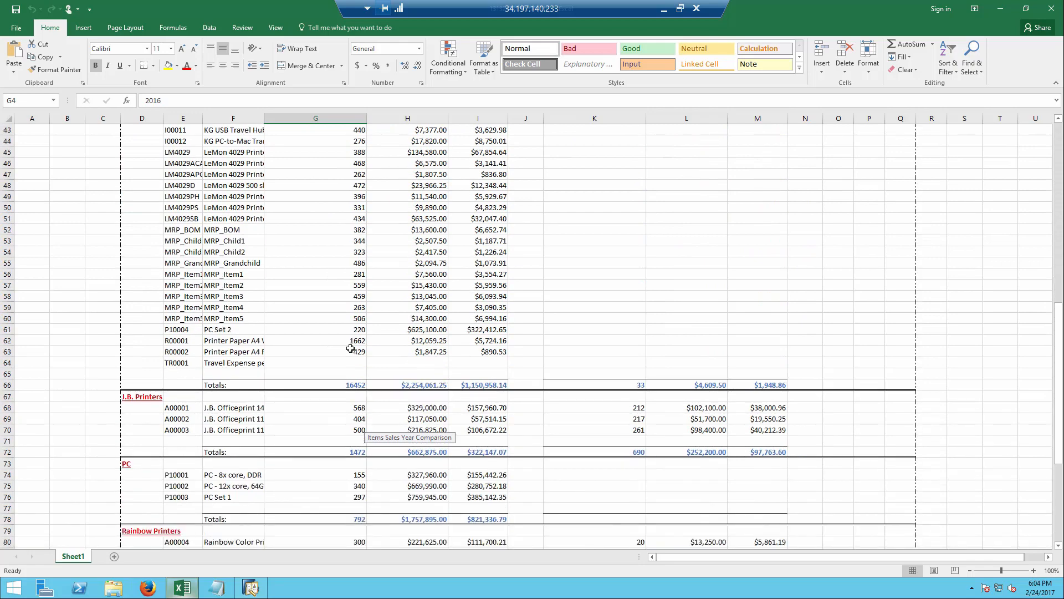
pyautogui.scroll(20, 352, 348)
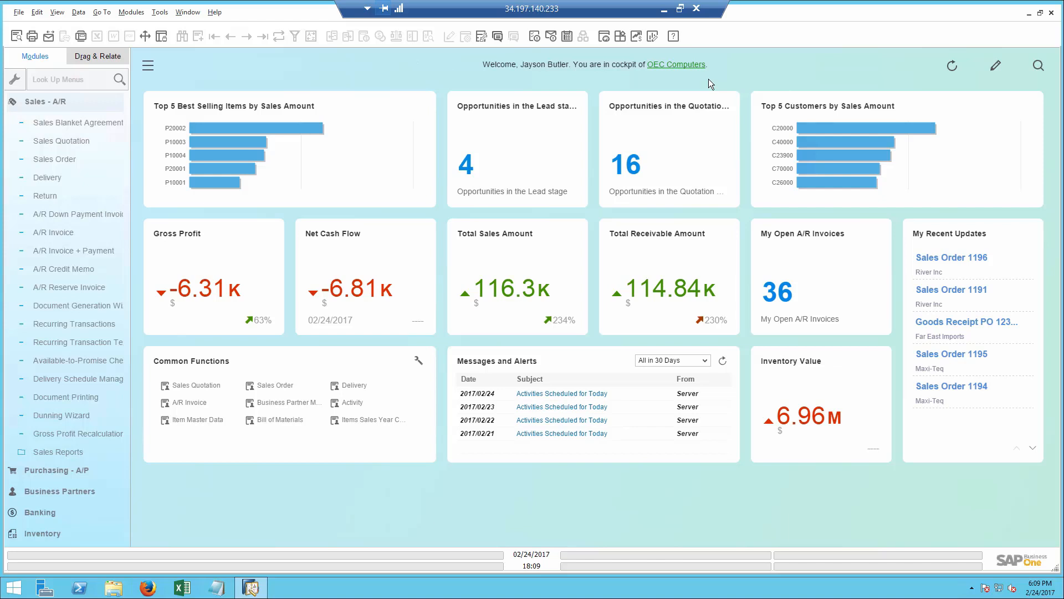
# Search the company data for the River Inc contact's first name and narrow the results to Sales A/R Invoices with Closed status.
pyautogui.click(1039, 67)
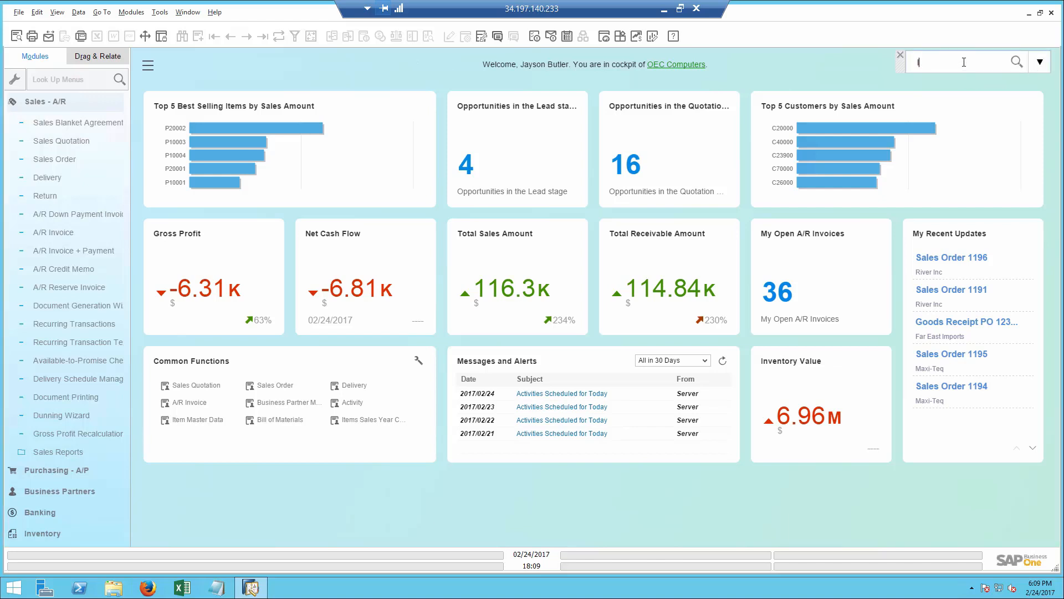
pyautogui.write('lewis')
pyautogui.press('Return')
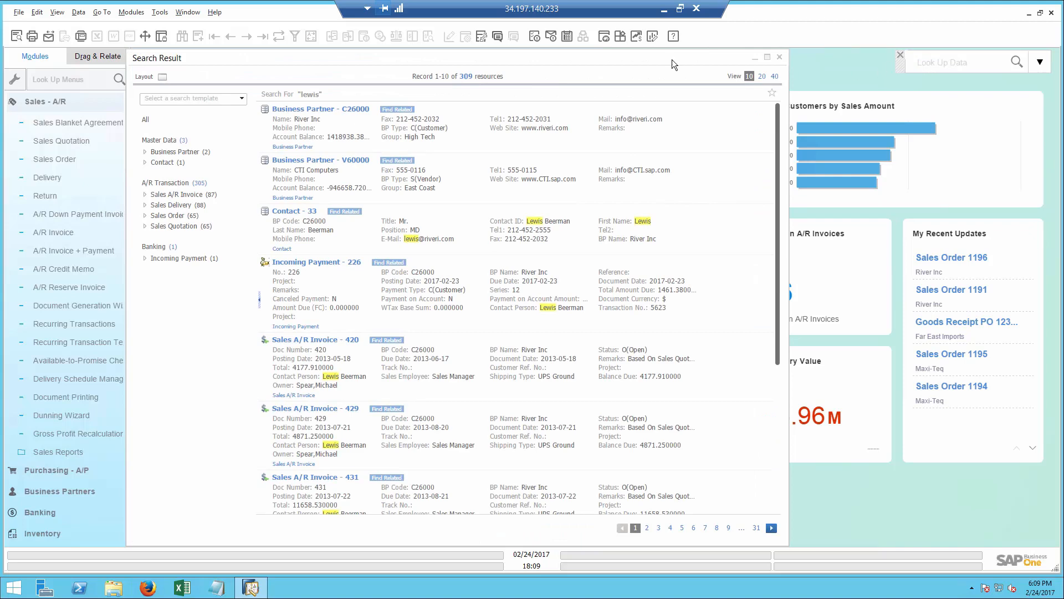
pyautogui.click(194, 196)
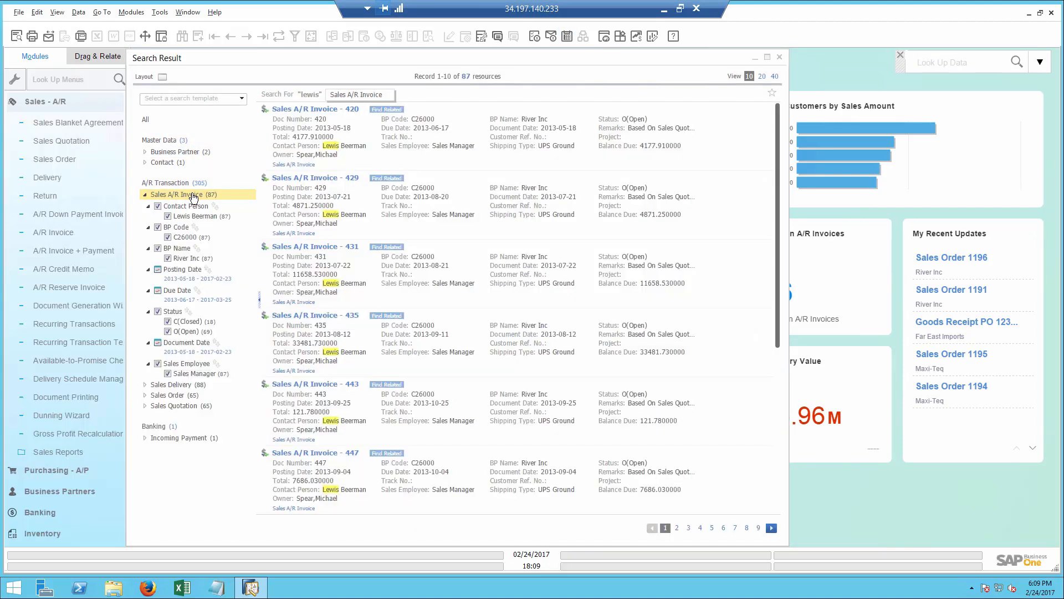
pyautogui.click(168, 331)
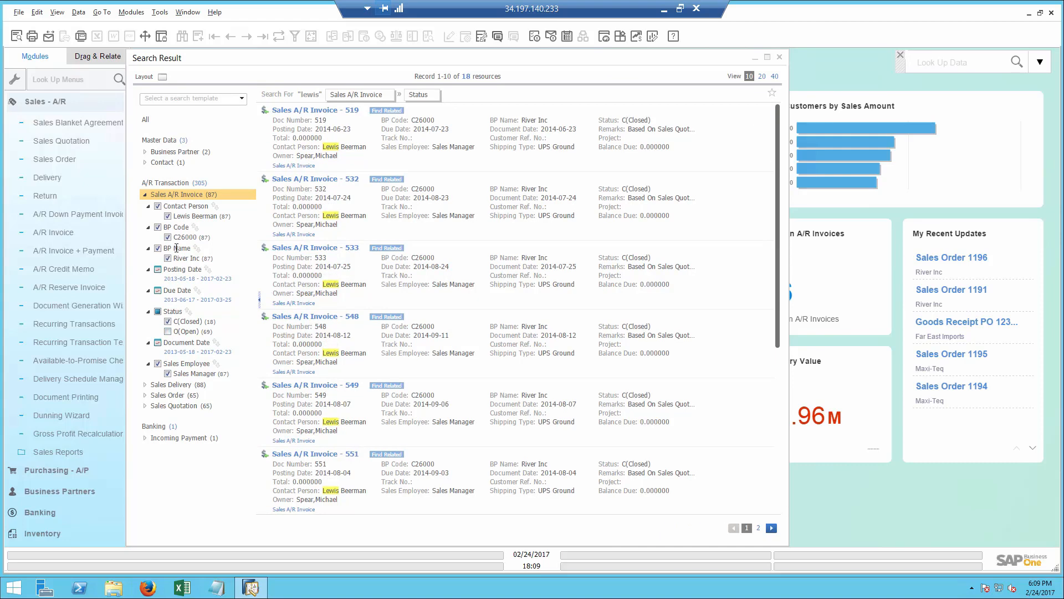
# Limit the Sales A/R Invoice results to posting dates from 2017-01-01 to 2017-02-23.
pyautogui.click(180, 279)
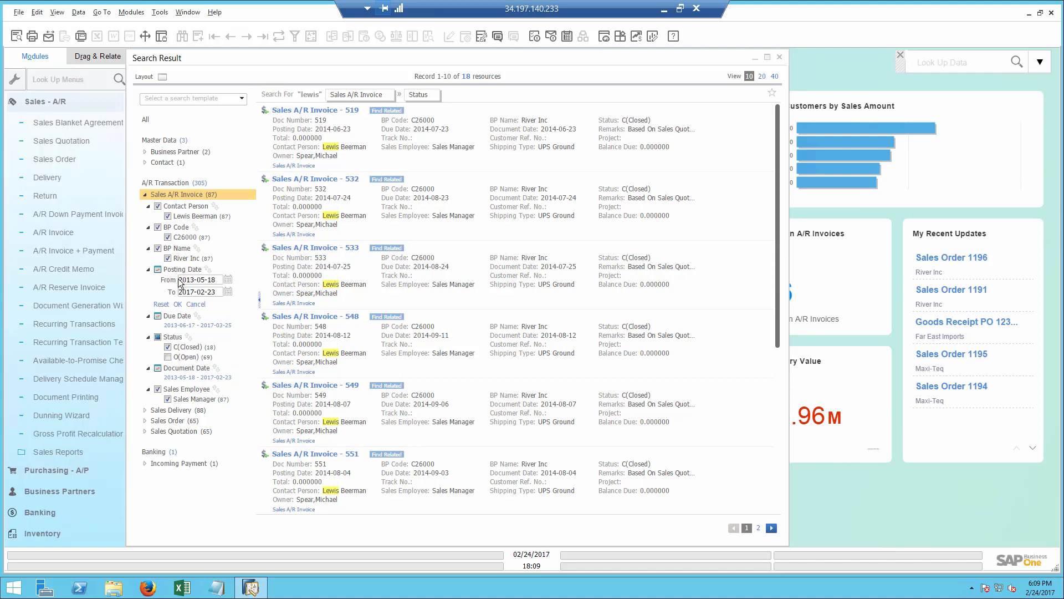
pyautogui.click(228, 280)
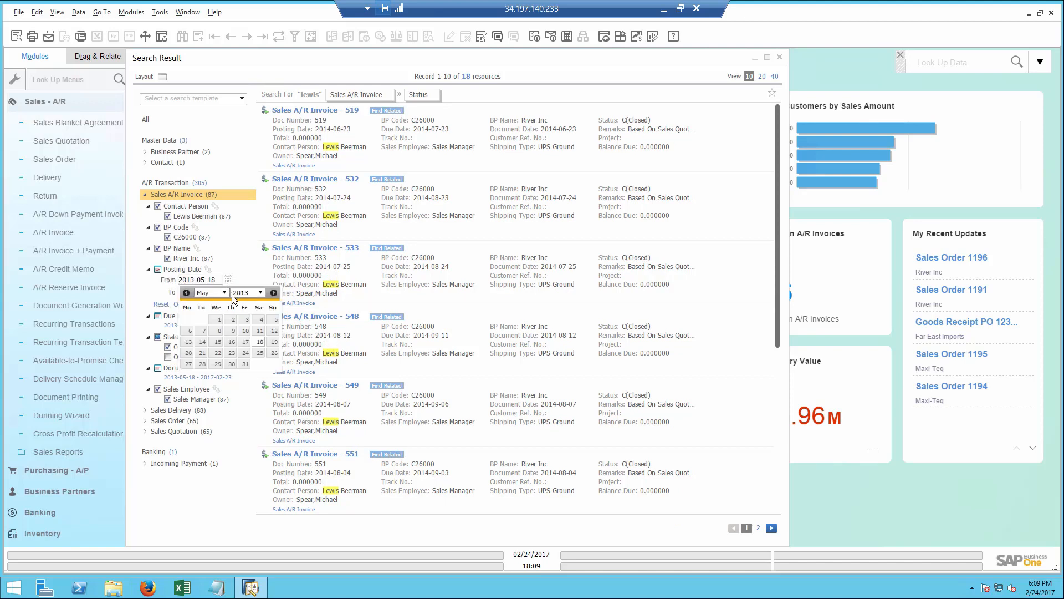
pyautogui.click(261, 292)
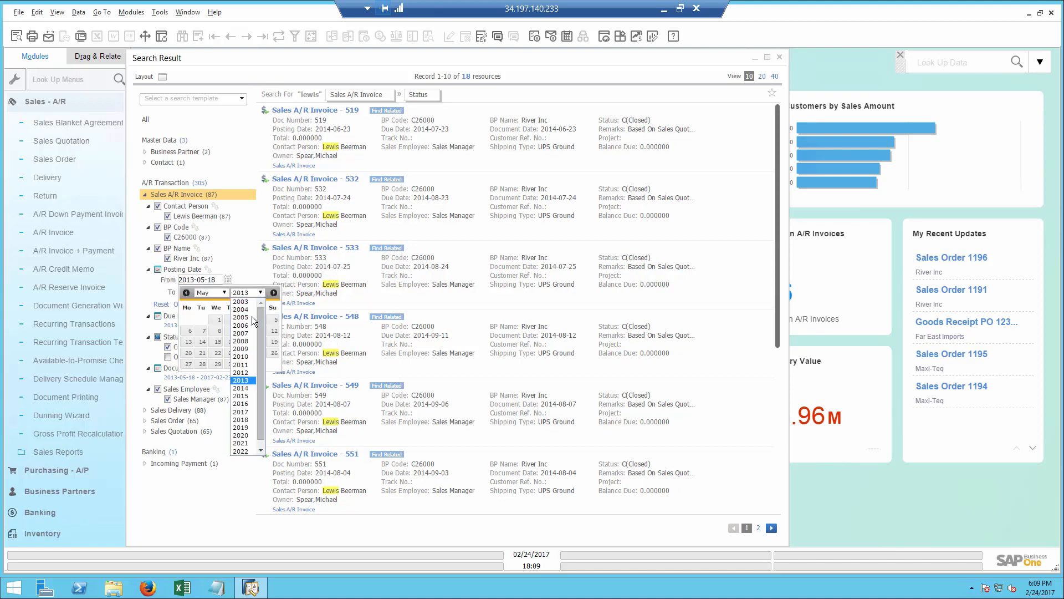
pyautogui.click(243, 412)
pyautogui.click(216, 293)
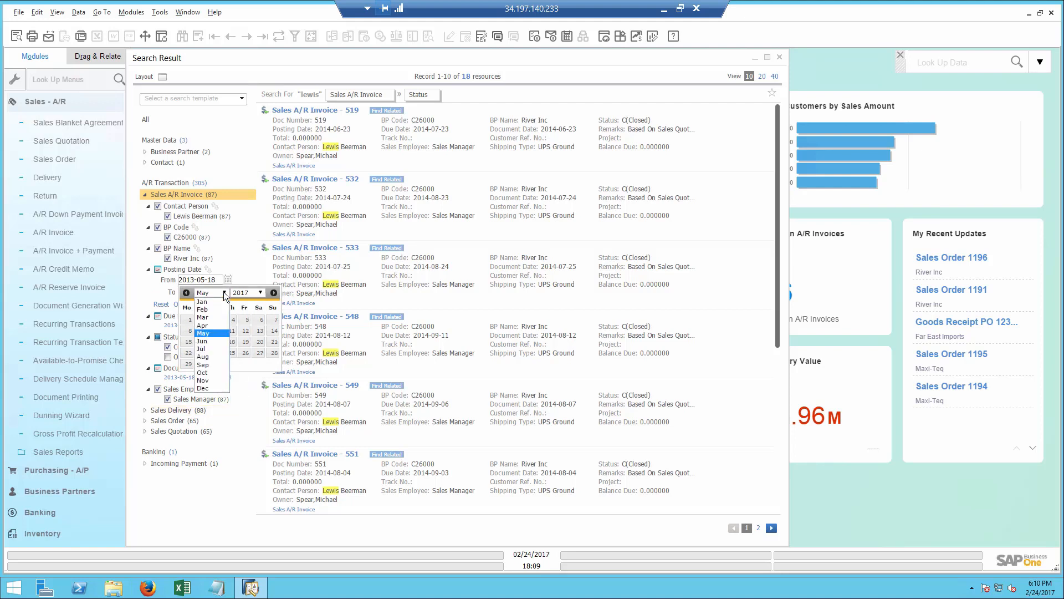
pyautogui.click(210, 302)
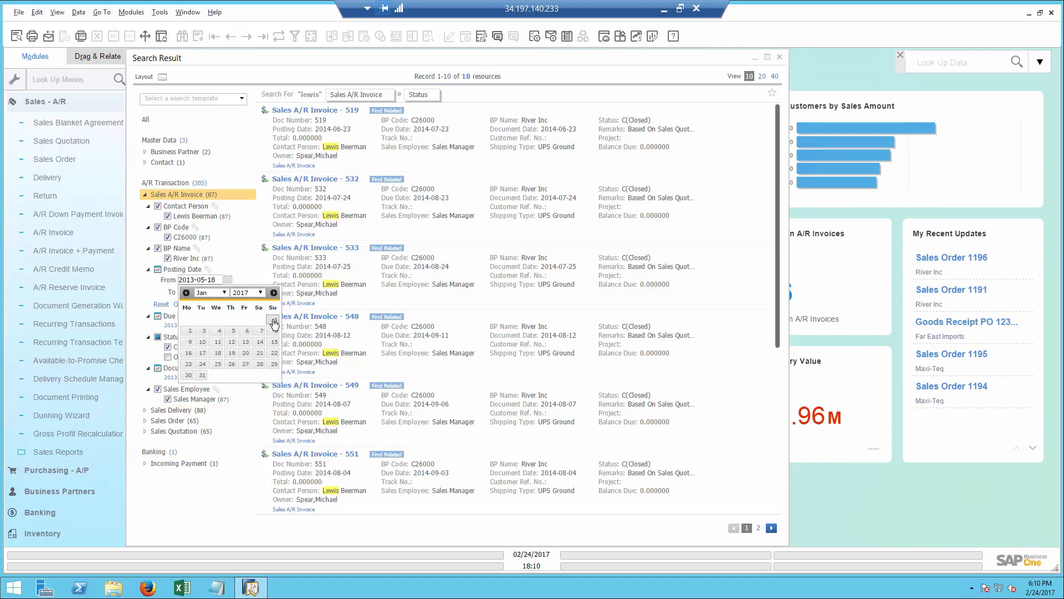
pyautogui.click(272, 320)
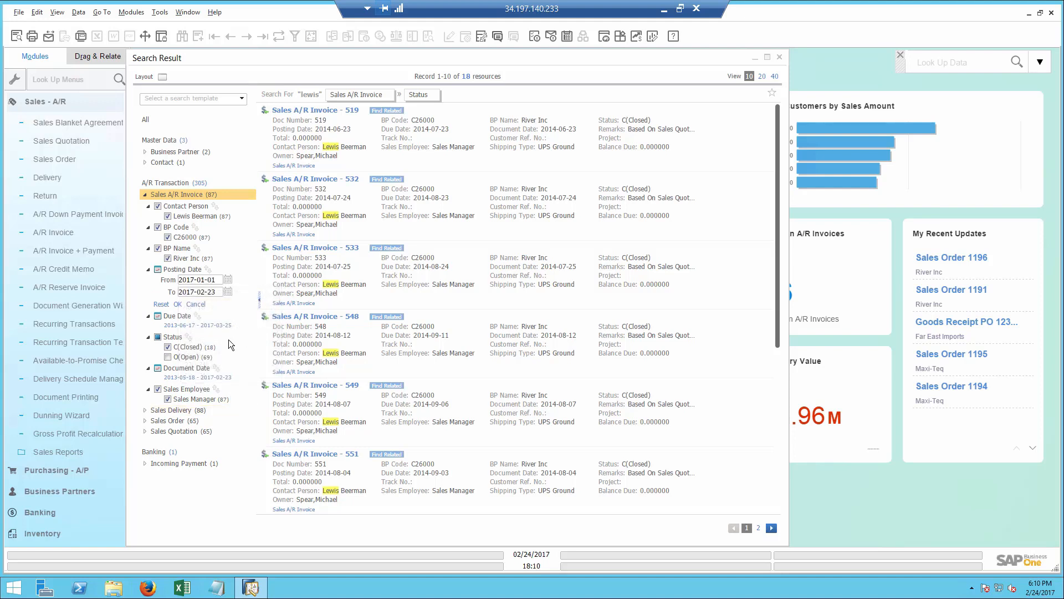
pyautogui.click(177, 304)
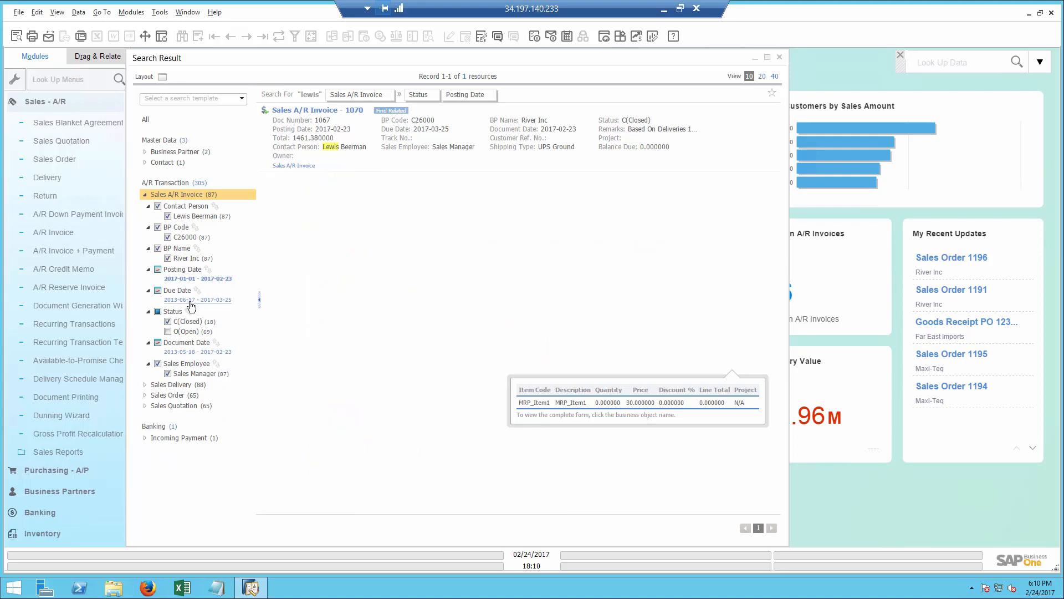
# Find the objects related to the filtered River Inc invoice, view its items, deliveries and sales orders, and drill into its business partner.
pyautogui.moveTo(400, 116)
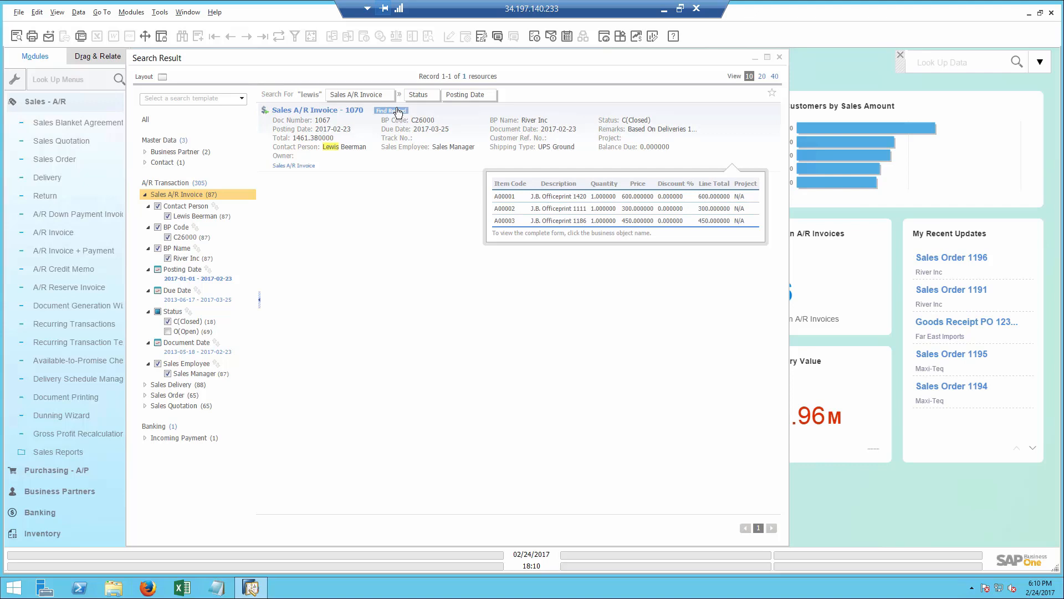
pyautogui.click(398, 112)
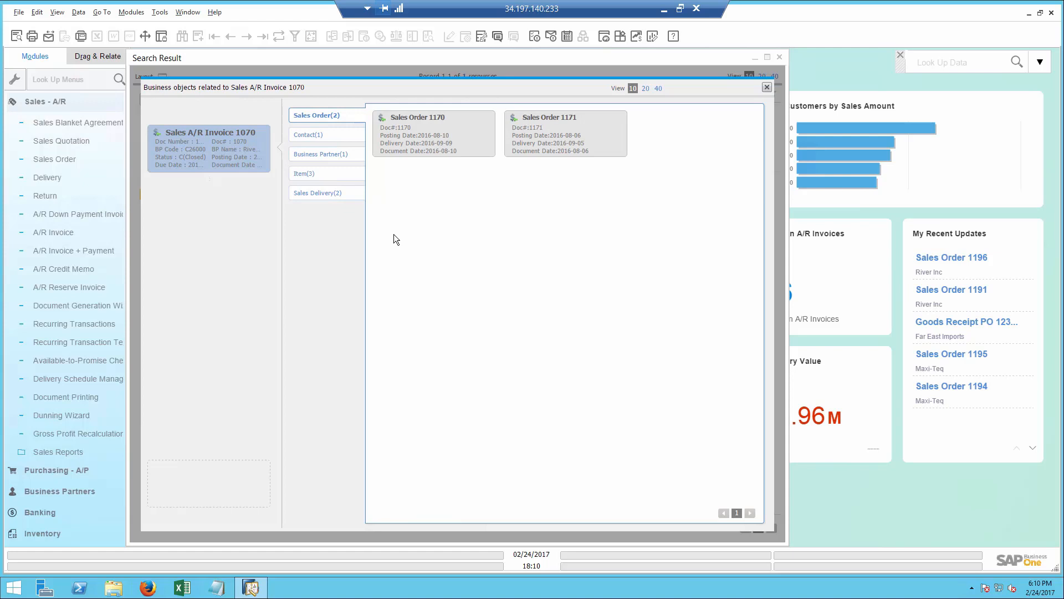
pyautogui.click(312, 177)
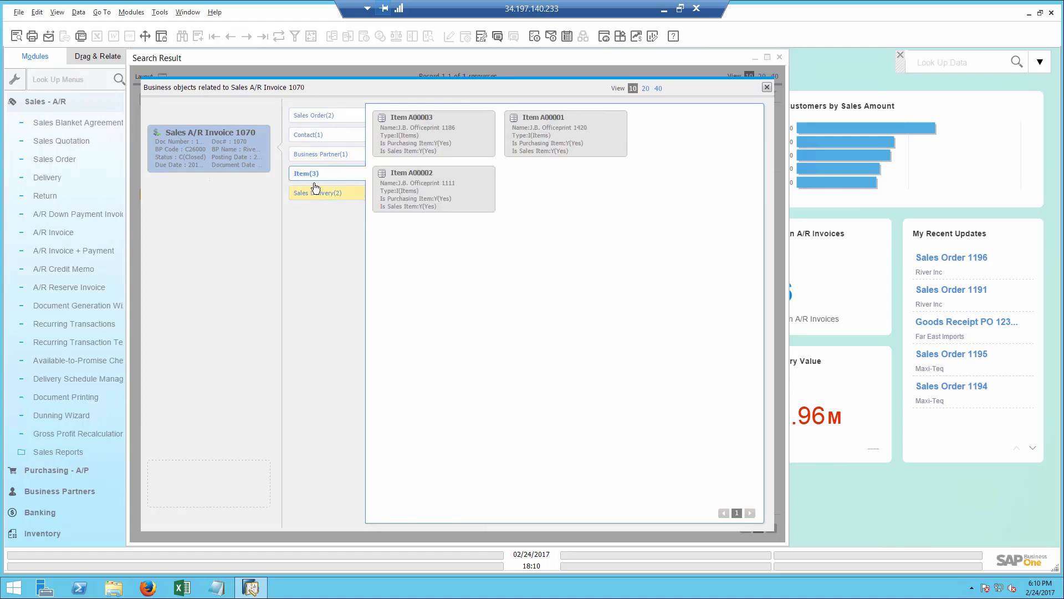
pyautogui.click(315, 191)
pyautogui.click(315, 115)
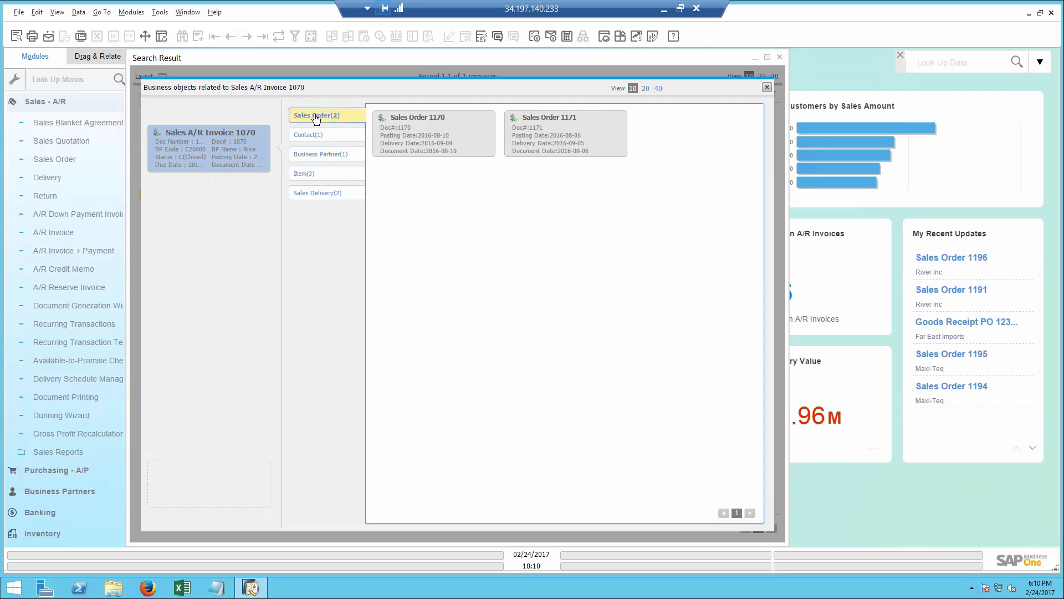
pyautogui.click(312, 154)
pyautogui.doubleClick(410, 143)
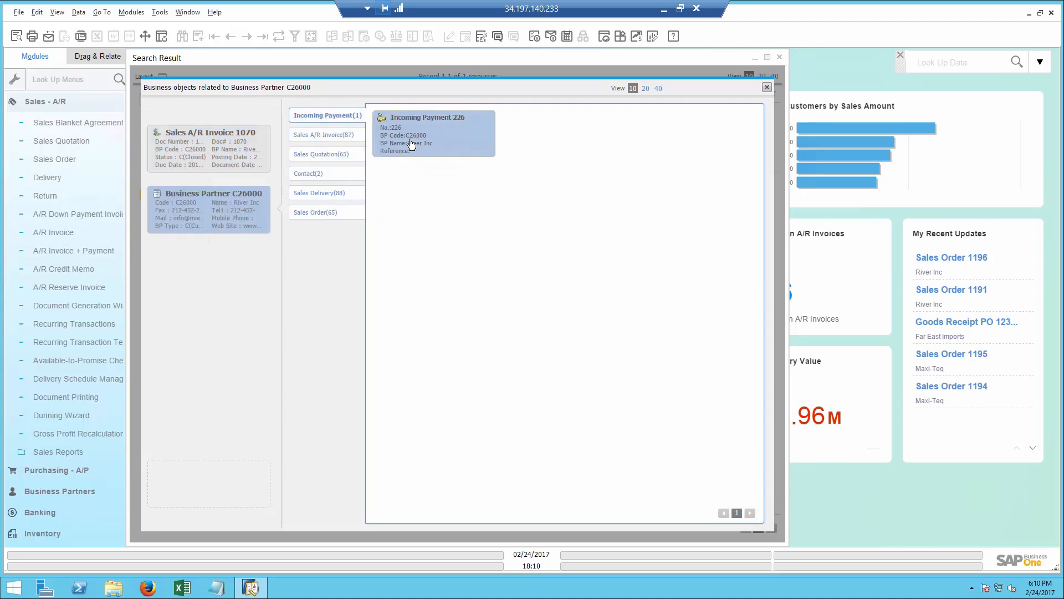
# Open the related A/R invoice document and display its Relationship Map.
pyautogui.doubleClick(222, 138)
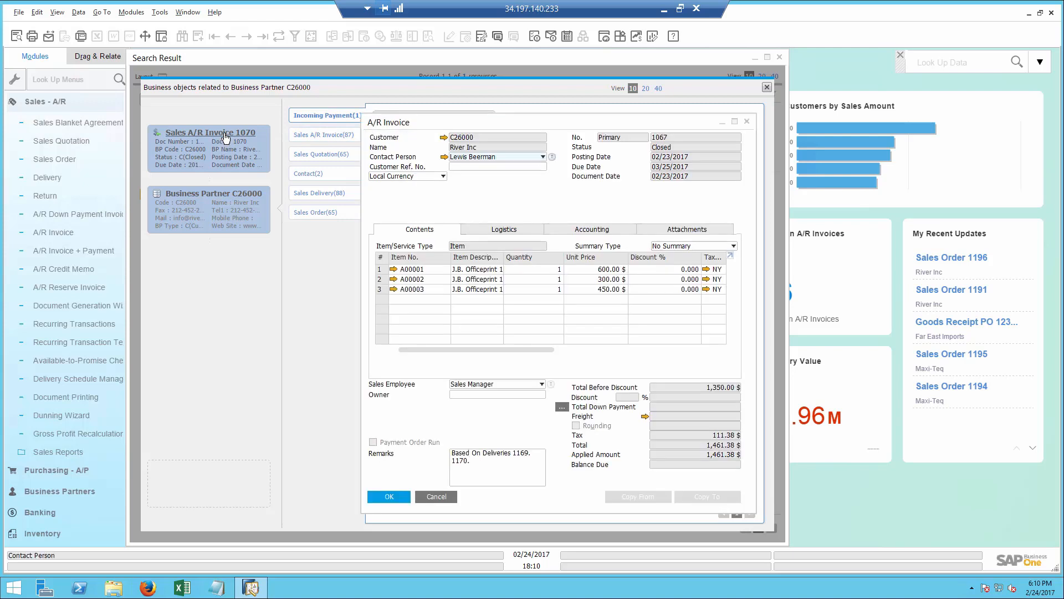
pyautogui.rightClick(498, 190)
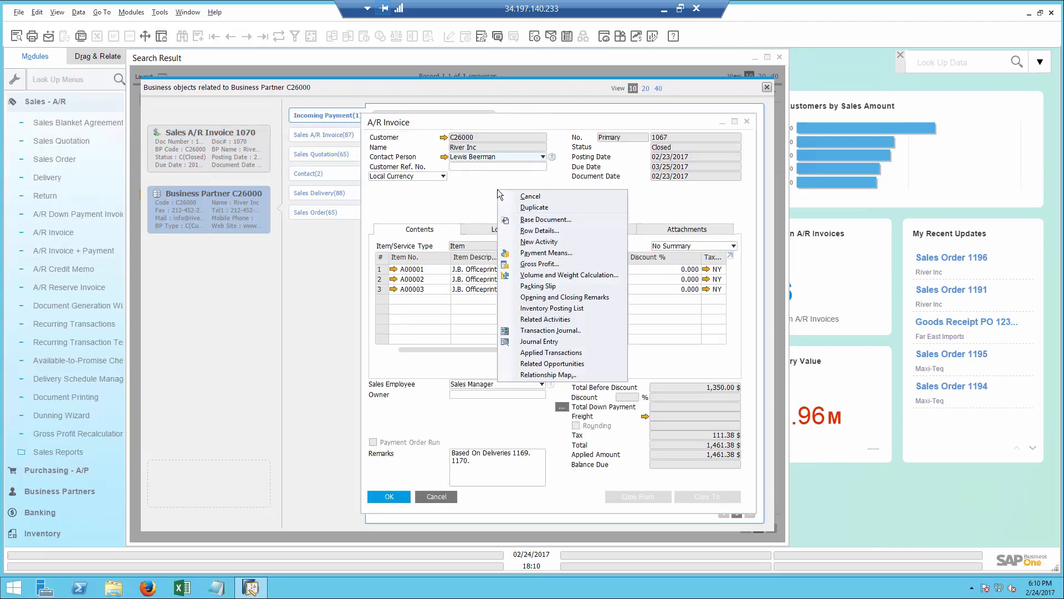
pyautogui.click(547, 374)
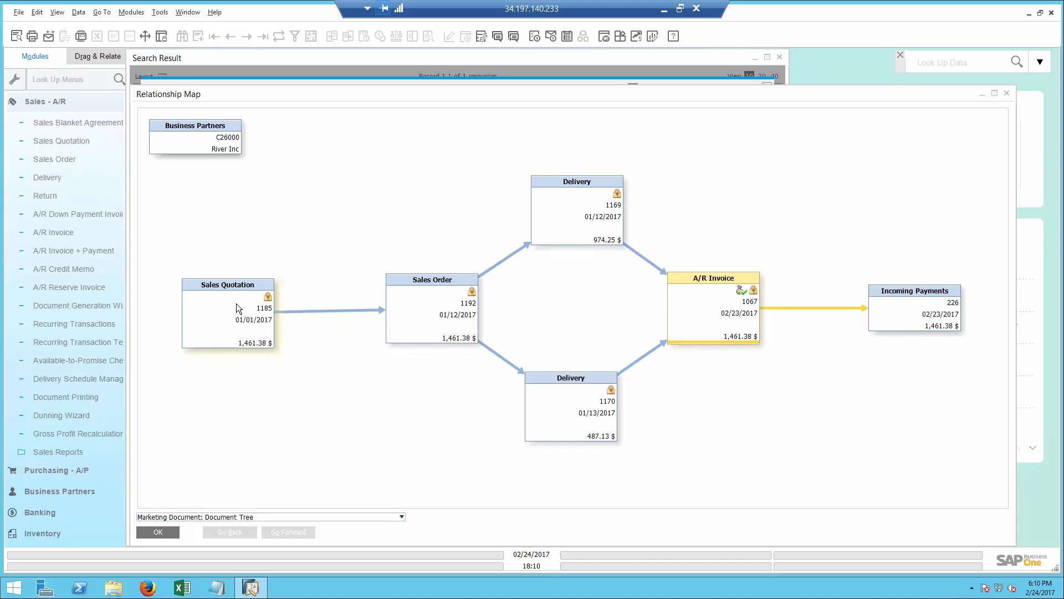
# Open the linked incoming payment from the Relationship Map and start an e-mail message with an edited report attached.
pyautogui.doubleClick(911, 312)
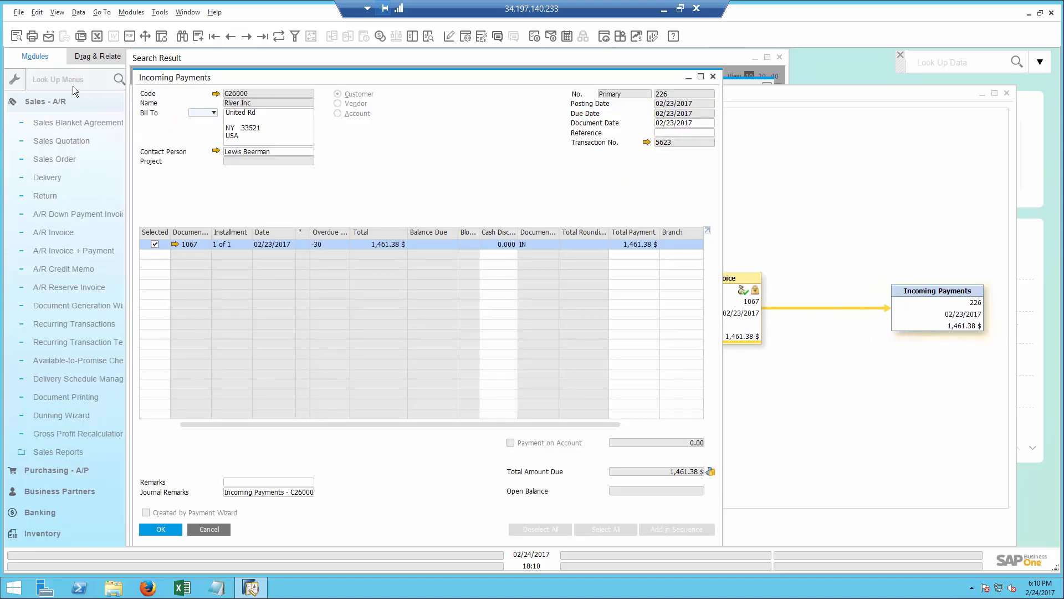
pyautogui.click(48, 41)
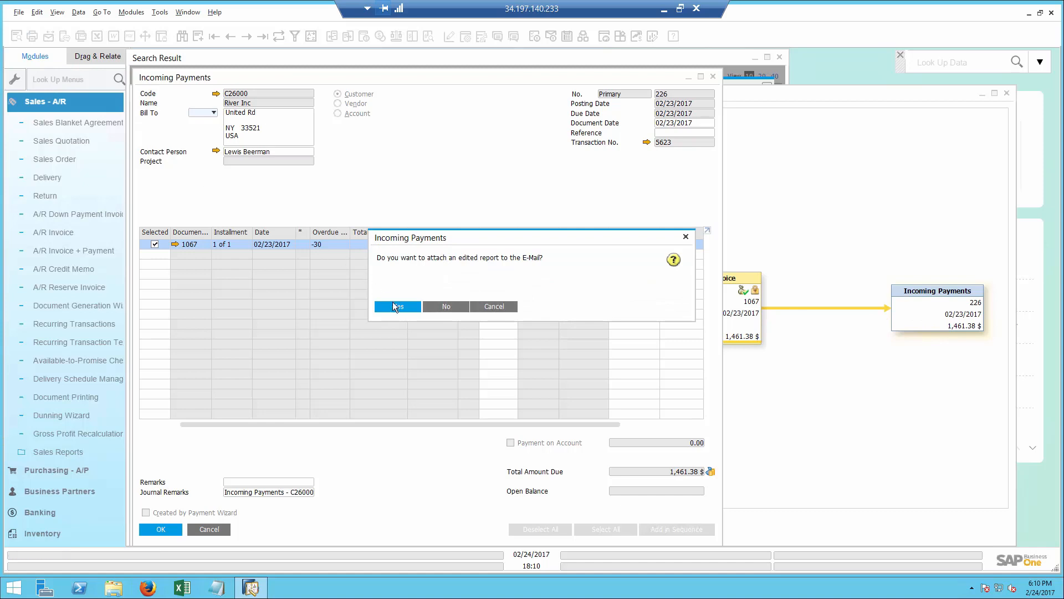
pyautogui.click(394, 303)
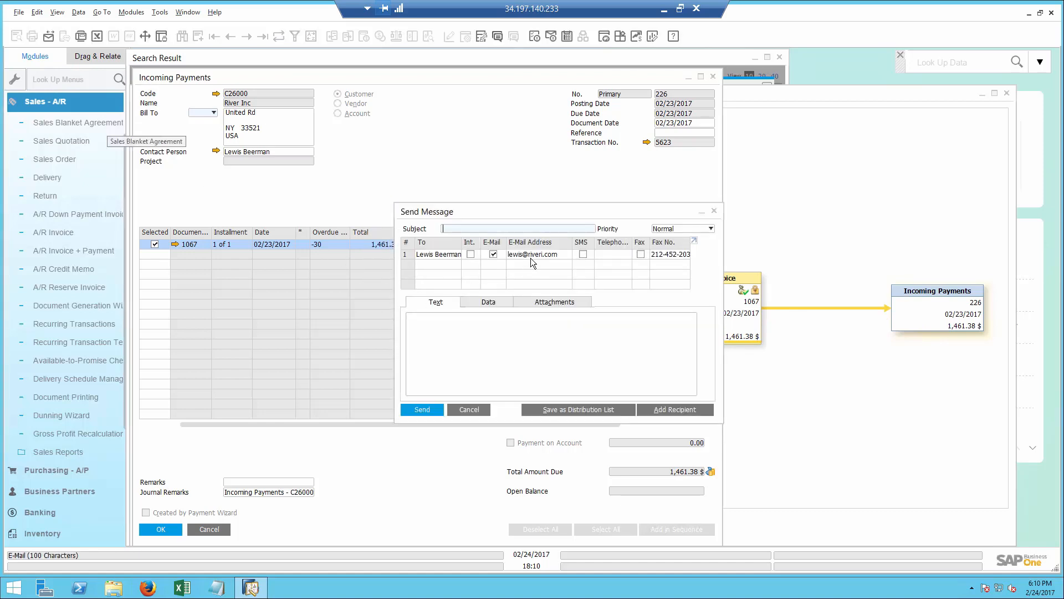
# Close all open windows and collapse the Sales - A/R module.
pyautogui.click(187, 12)
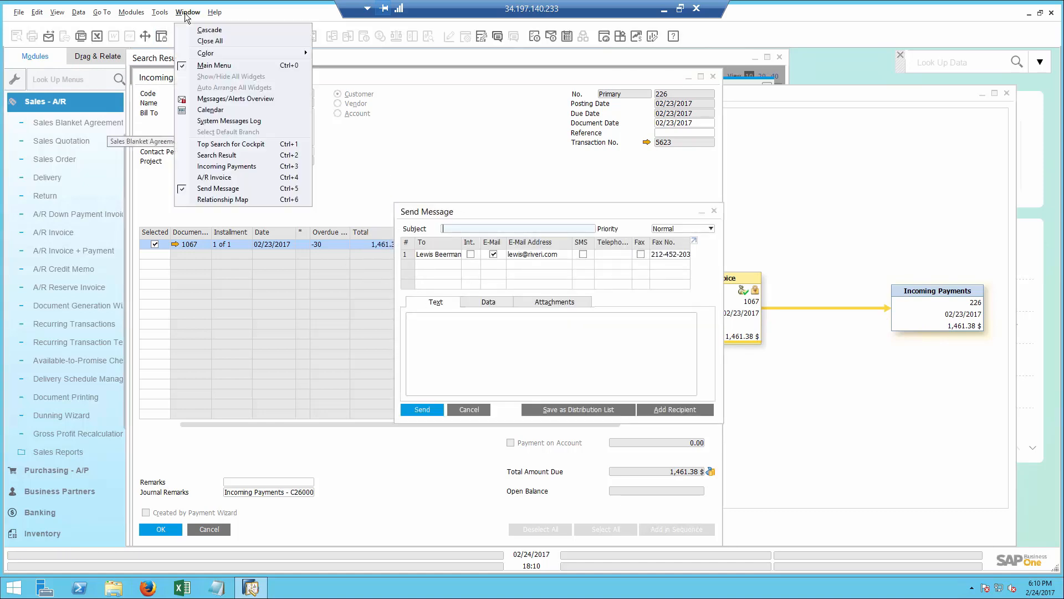
pyautogui.click(200, 42)
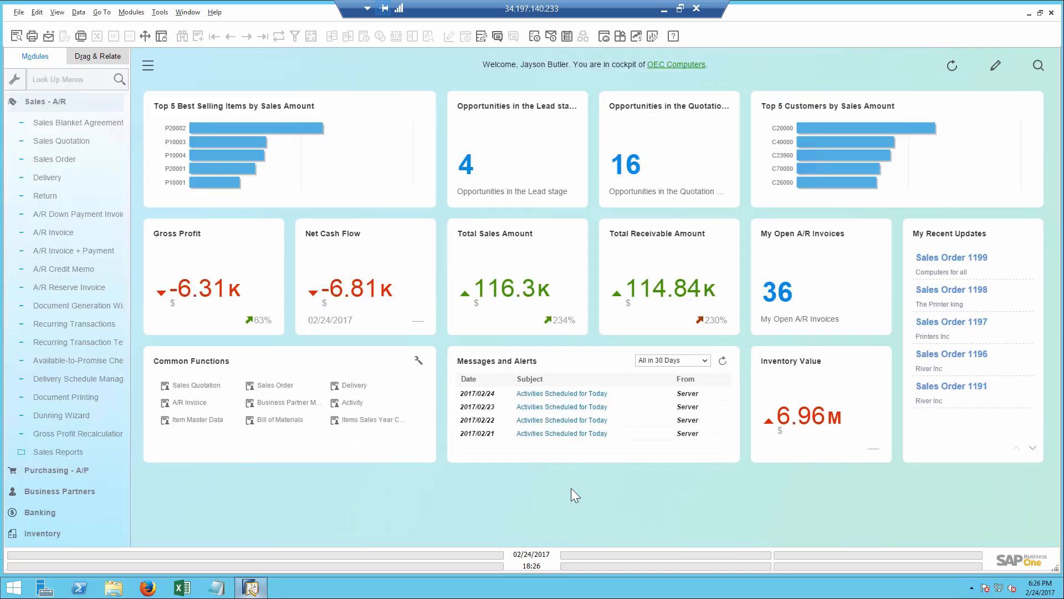
pyautogui.click(86, 106)
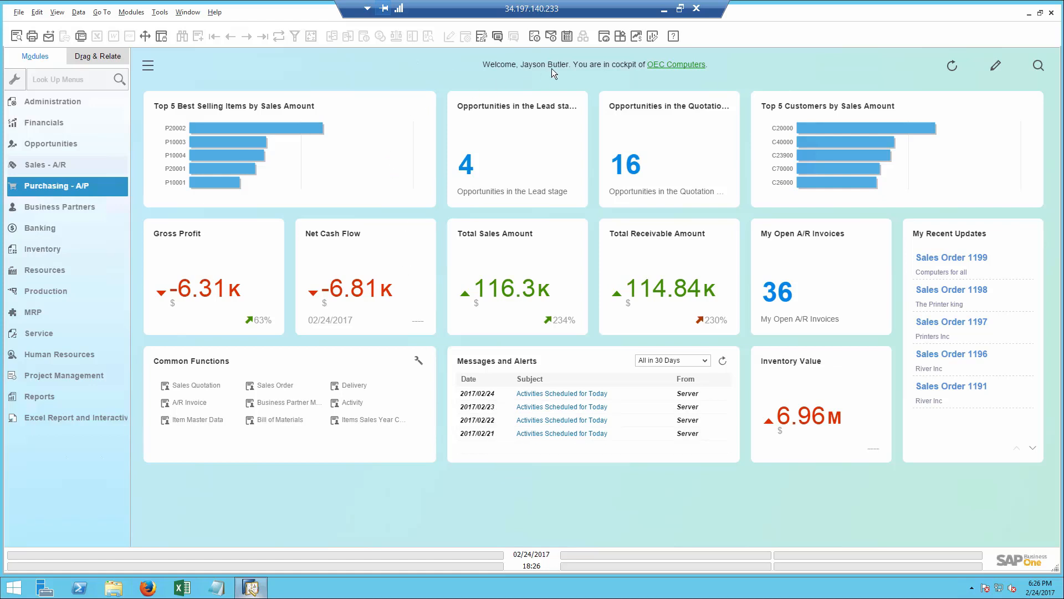
# Open the Cash Flow Forecast and extend its period end to 08/29/2017.
pyautogui.click(635, 37)
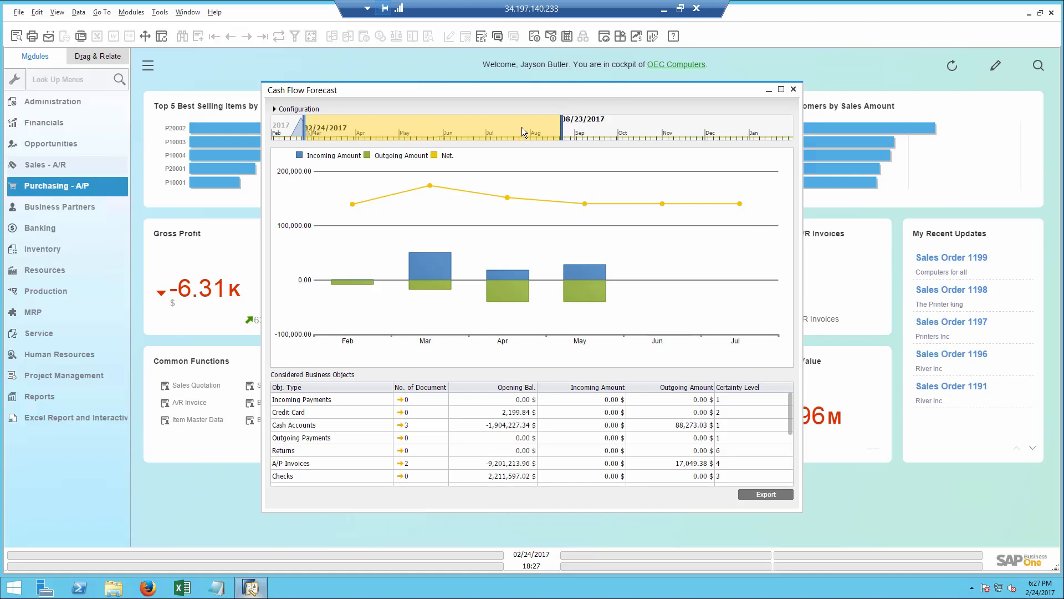
pyautogui.moveTo(560, 133); pyautogui.dragTo(572, 135)
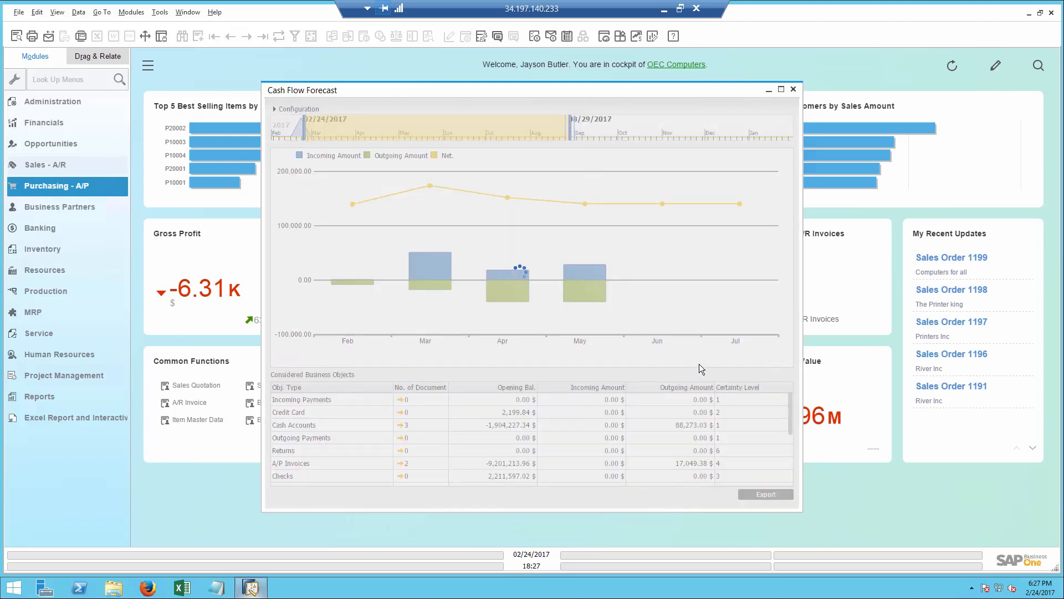
# Review the forecast's considered business objects and the document details behind the March incoming amount.
pyautogui.moveTo(792, 407); pyautogui.dragTo(796, 464)
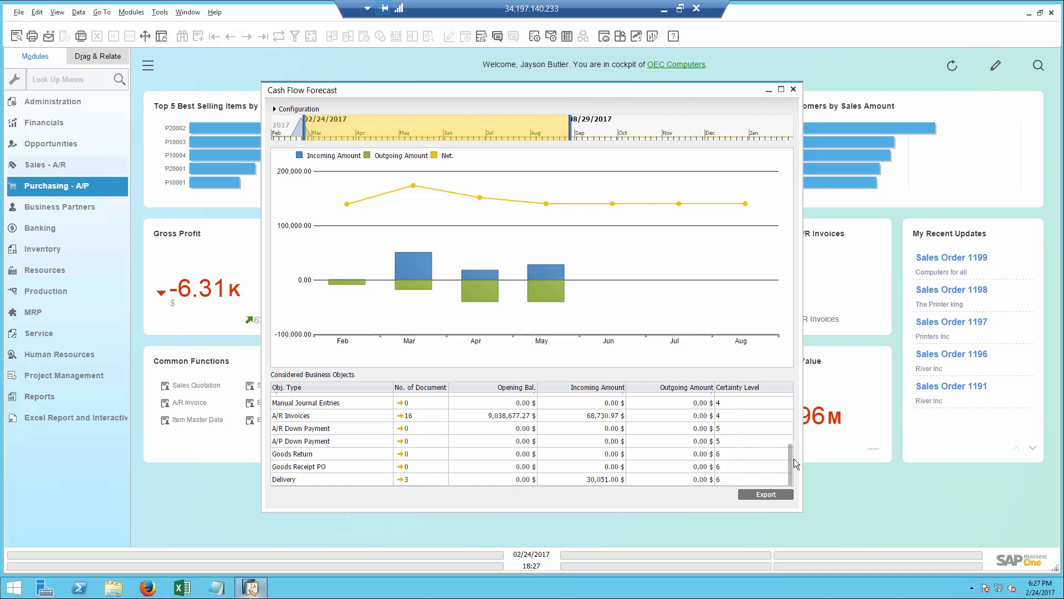
pyautogui.moveTo(790, 459); pyautogui.dragTo(790, 404)
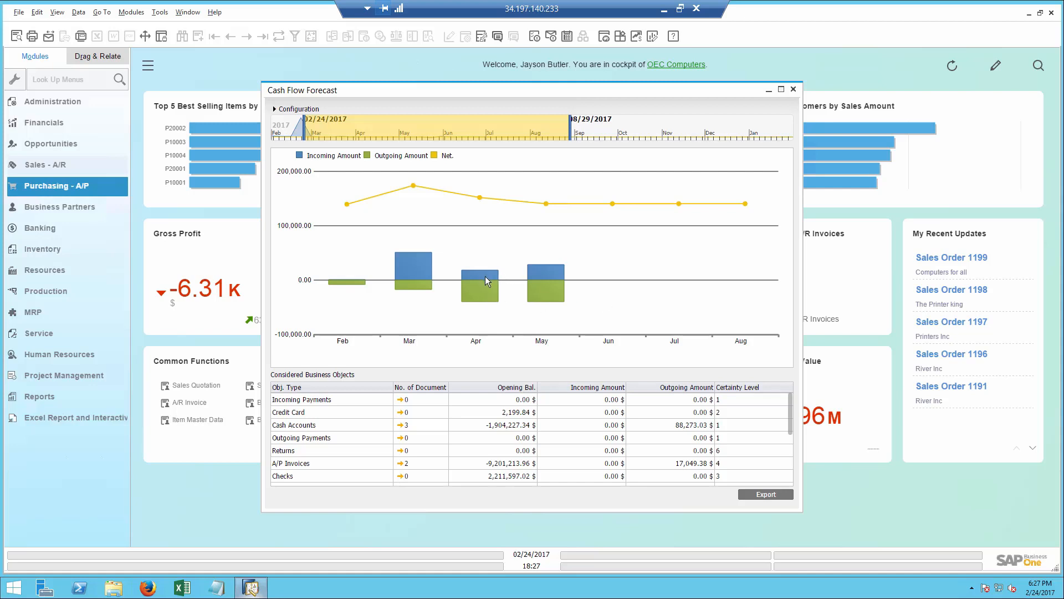
pyautogui.doubleClick(404, 265)
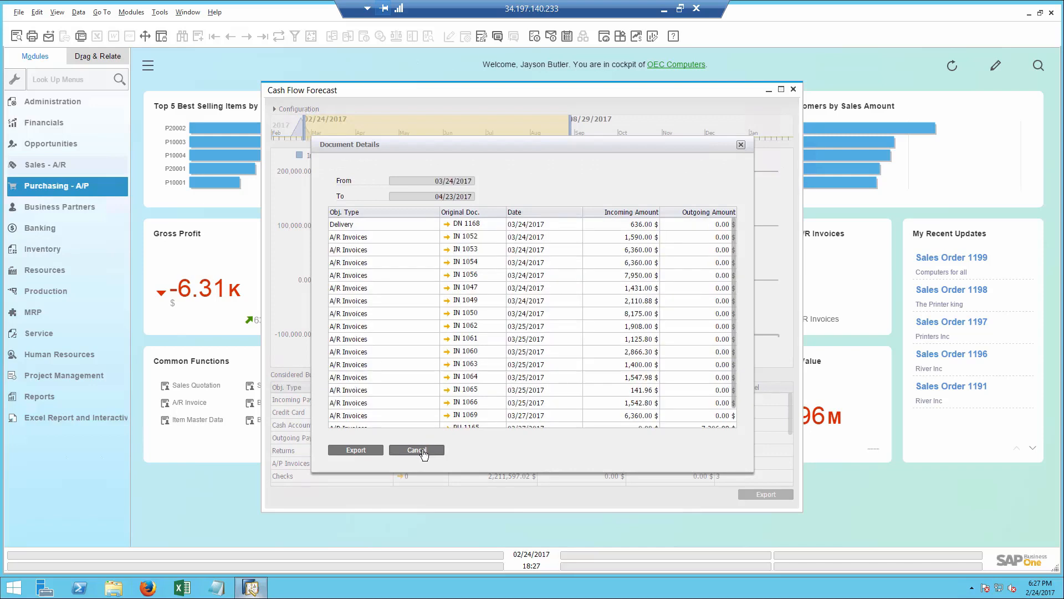
pyautogui.click(417, 449)
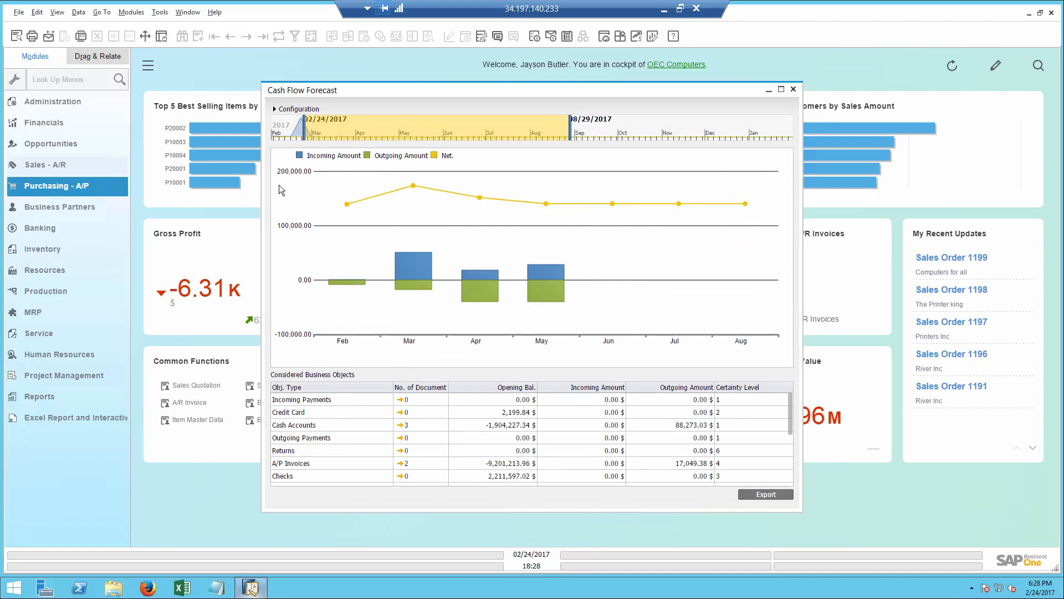
# Expand the forecast configuration, set the certainty level fully to Low, inspect the documents behind June's amounts and close the forecast.
pyautogui.click(274, 108)
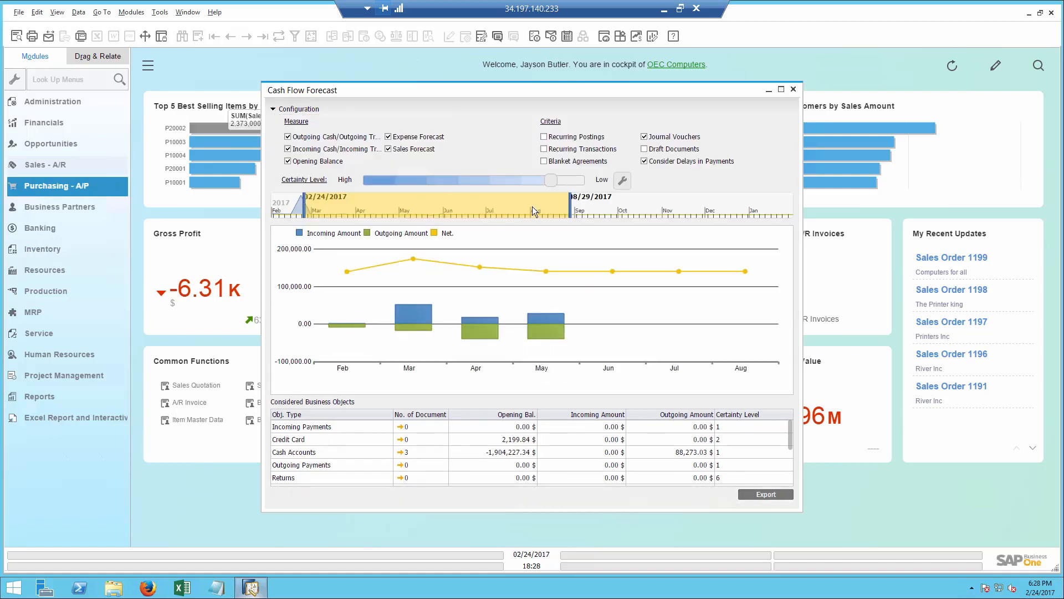
pyautogui.click(573, 181)
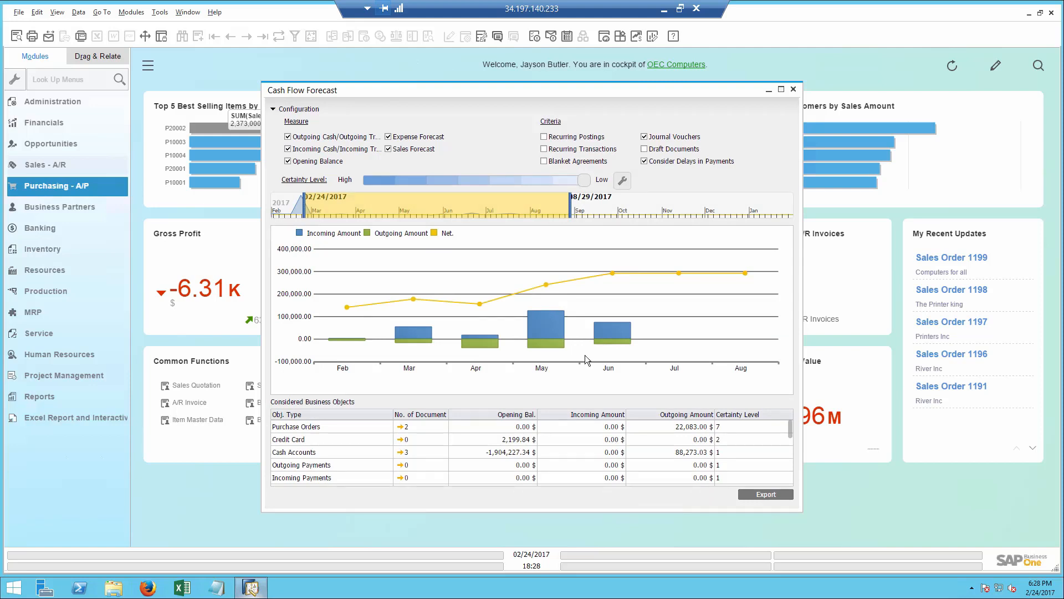
pyautogui.doubleClick(604, 332)
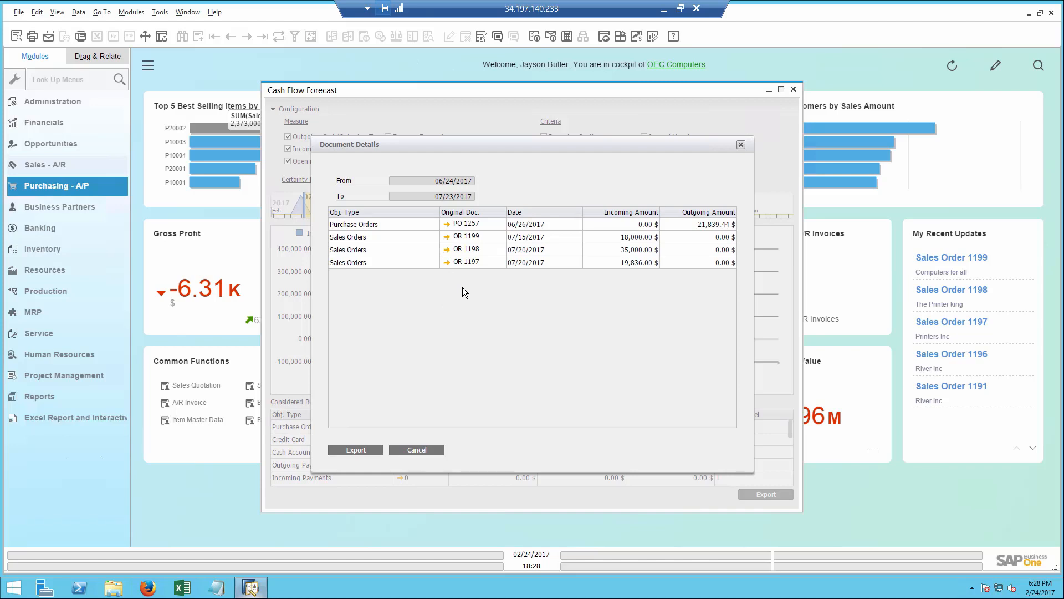
pyautogui.click(417, 450)
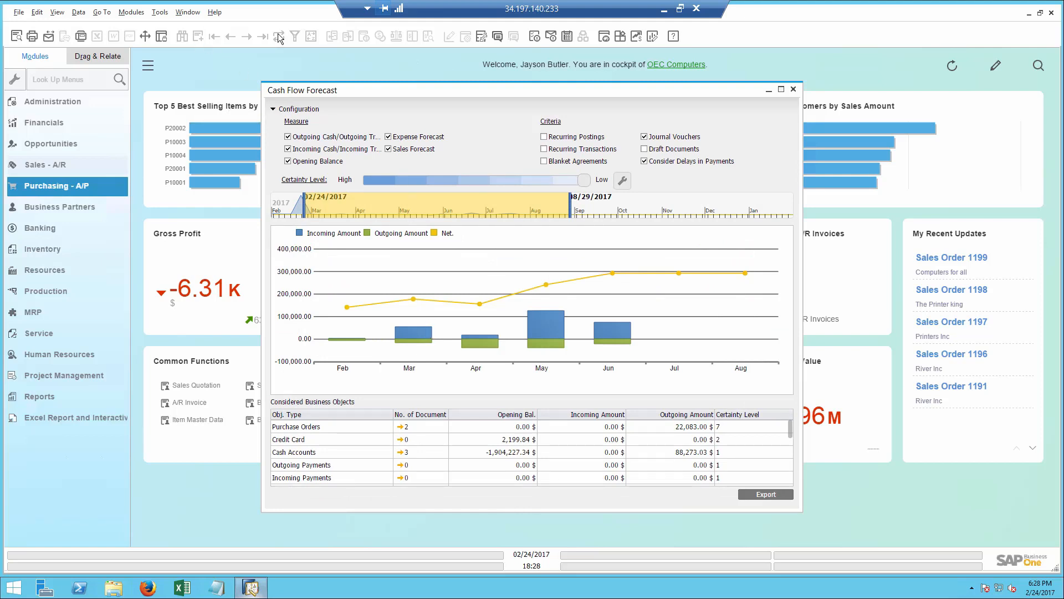
pyautogui.click(794, 89)
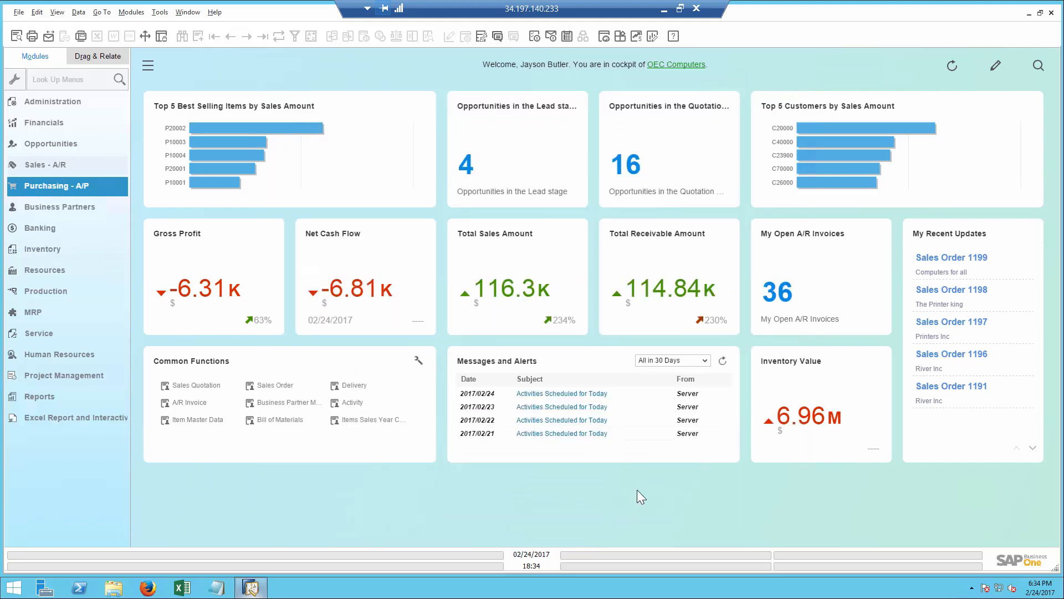